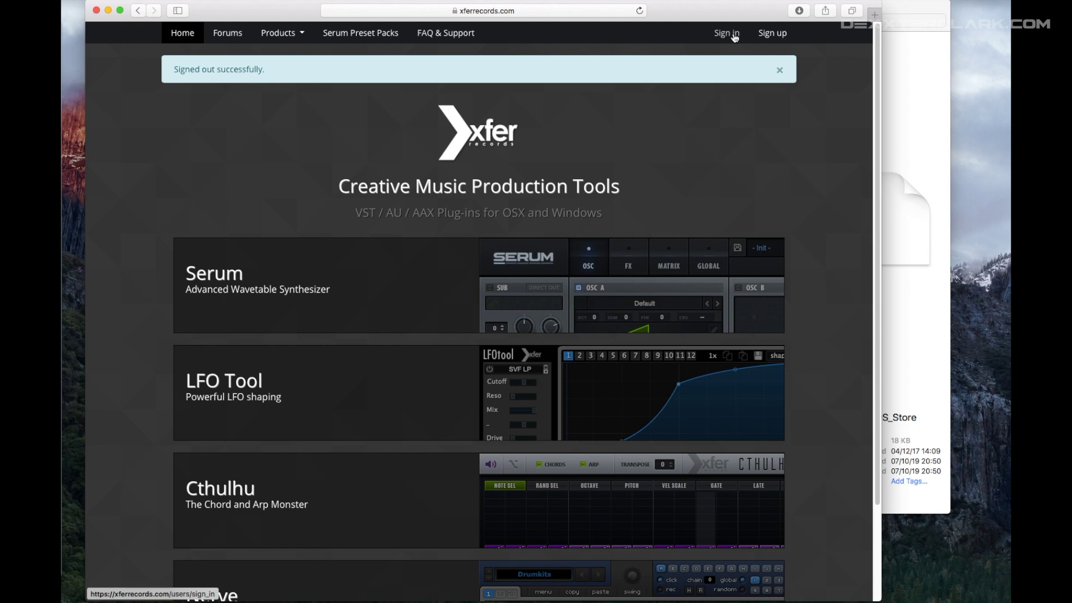
Step: Sign in to the Xfer Records account with the saved username and password
click(734, 34)
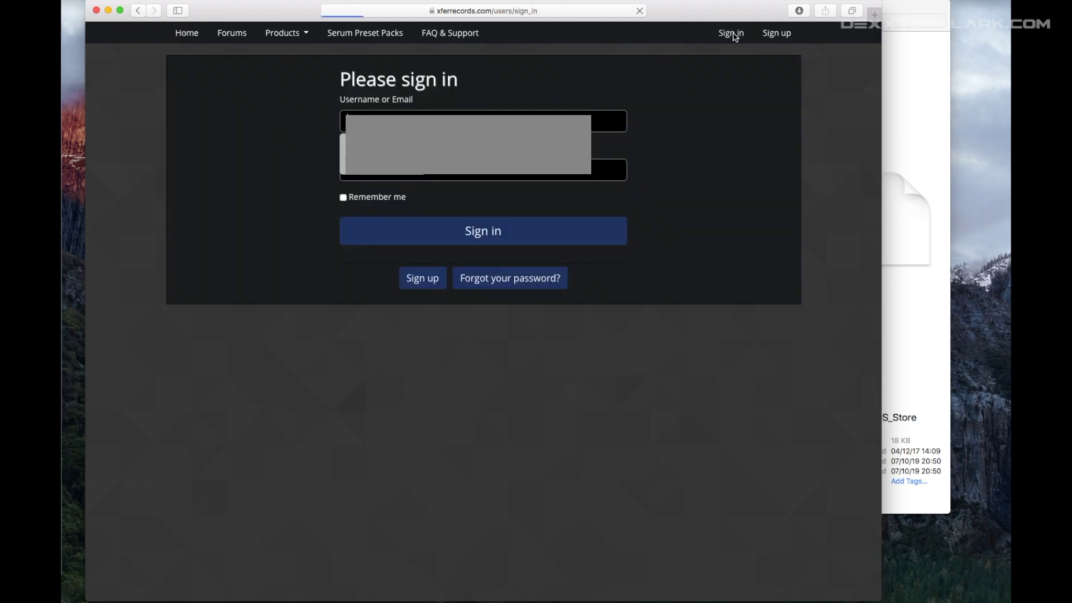
key(Return)
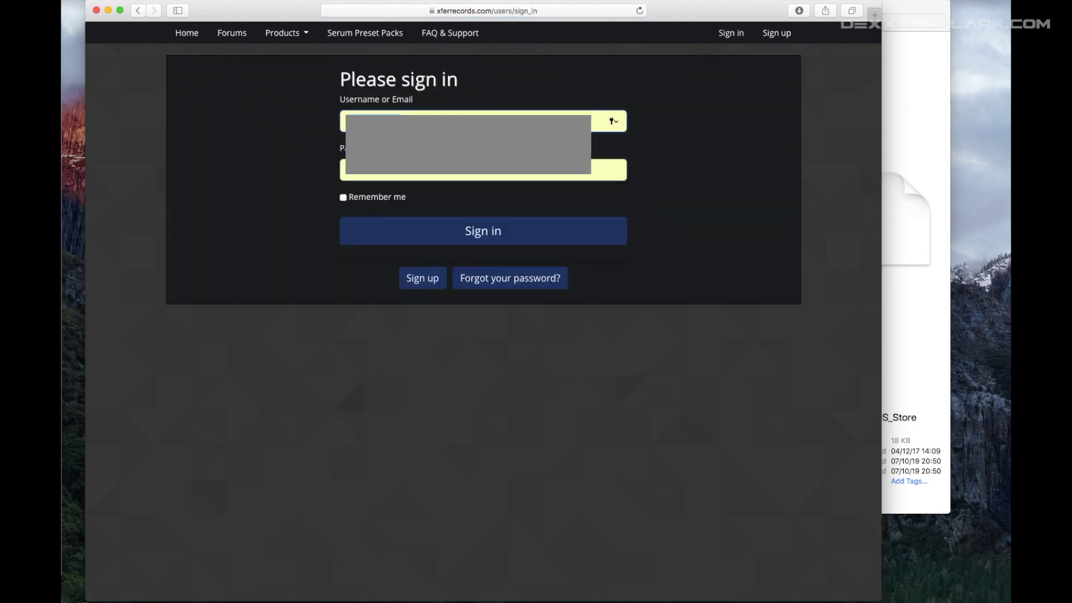
click(518, 243)
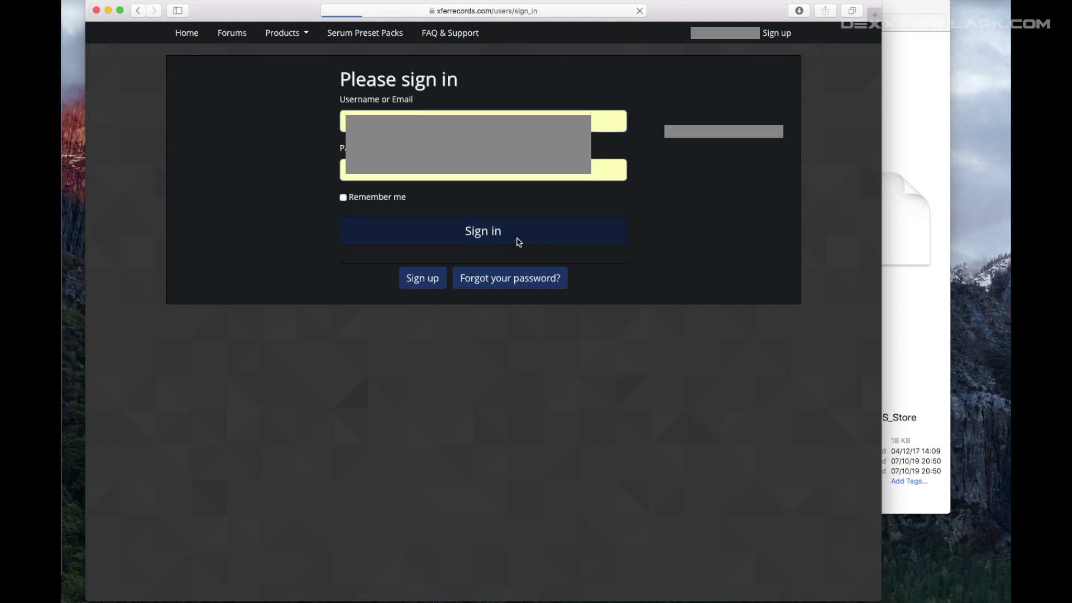
click(524, 249)
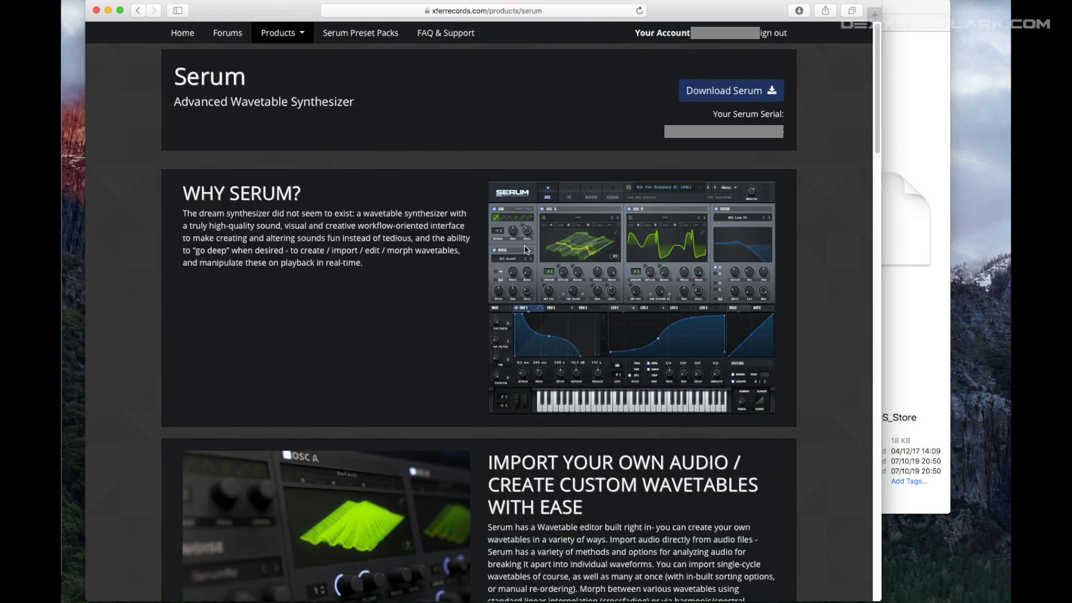
Step: Download the full Serum v1.286 installer with factory content for macOS from the product's download page
click(708, 94)
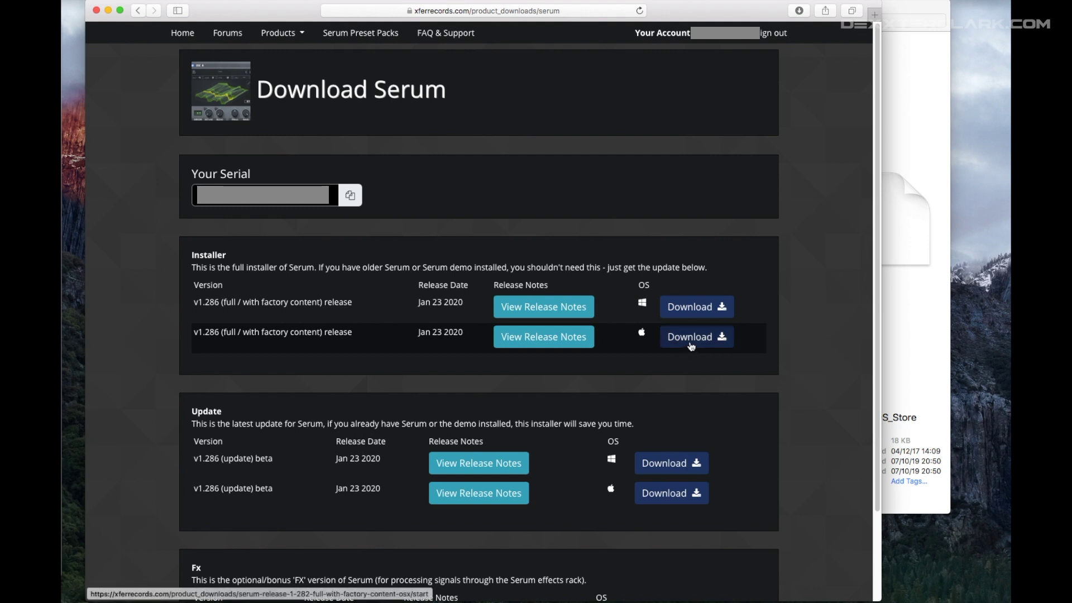
click(691, 338)
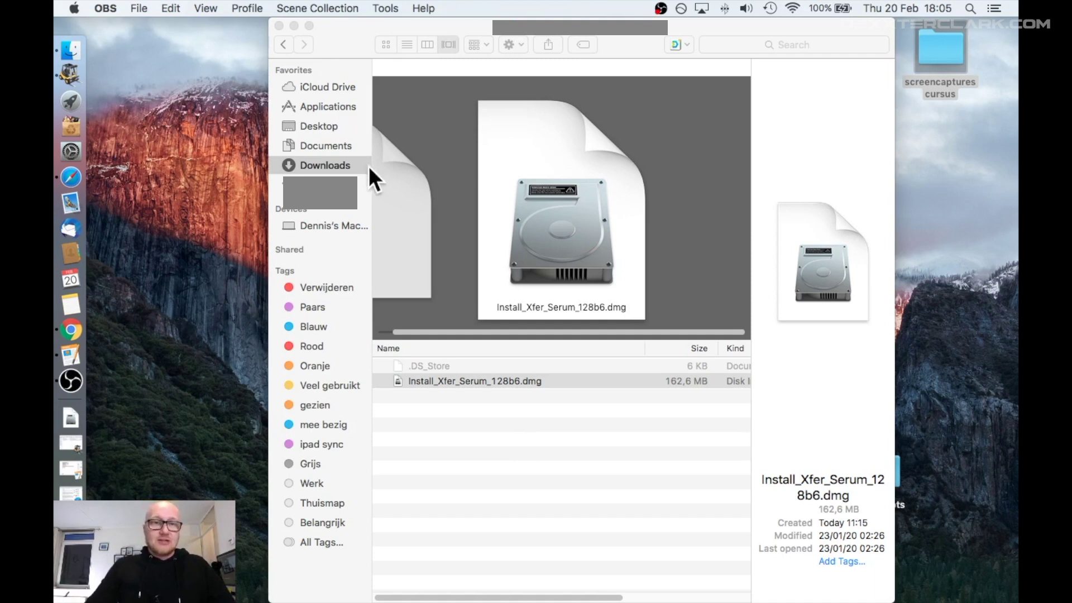
Step: Launch Install_Xfer_Serum.pkg from the Serum OSX disk image and agree to the software license agreement
click(65, 48)
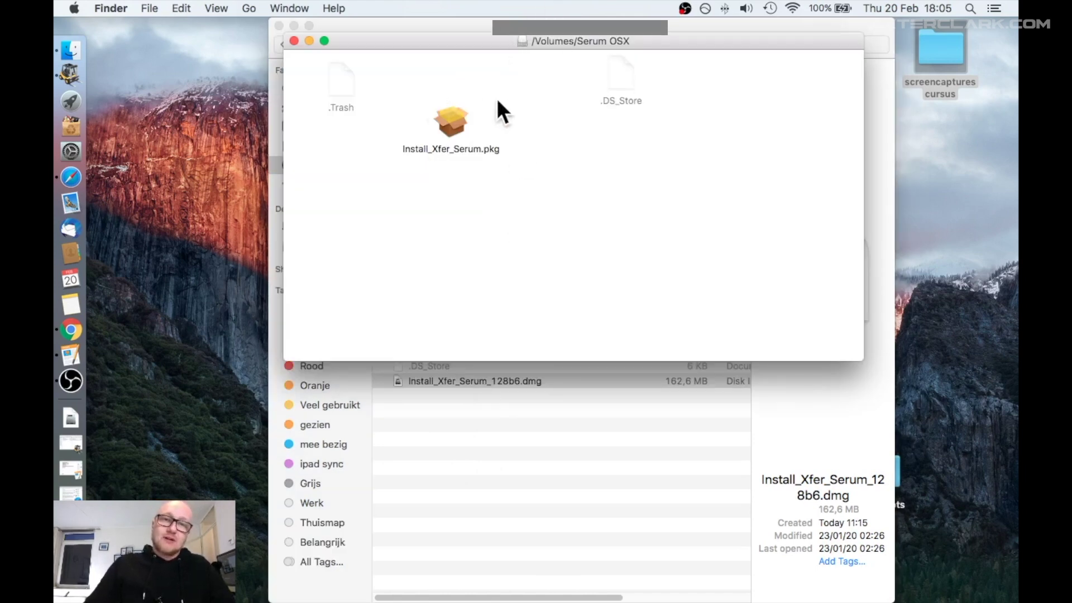
double_click(453, 126)
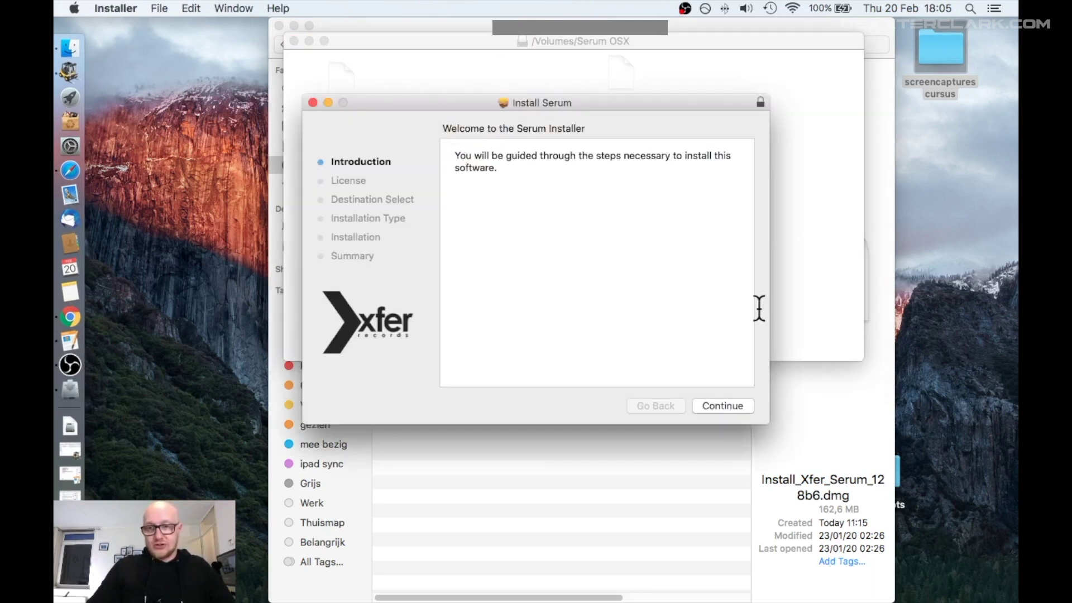
click(736, 406)
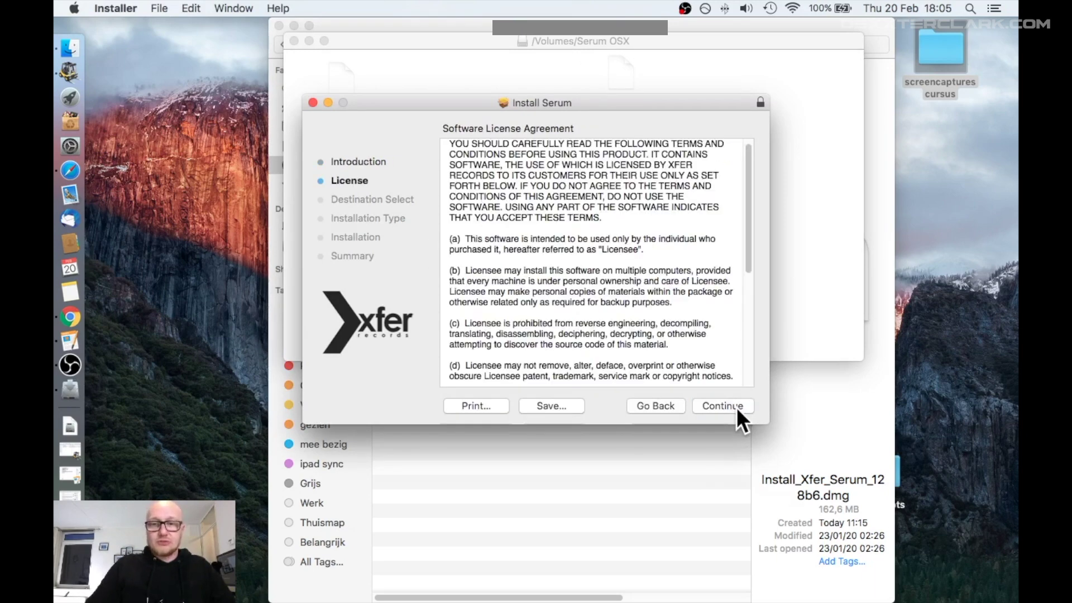
click(736, 407)
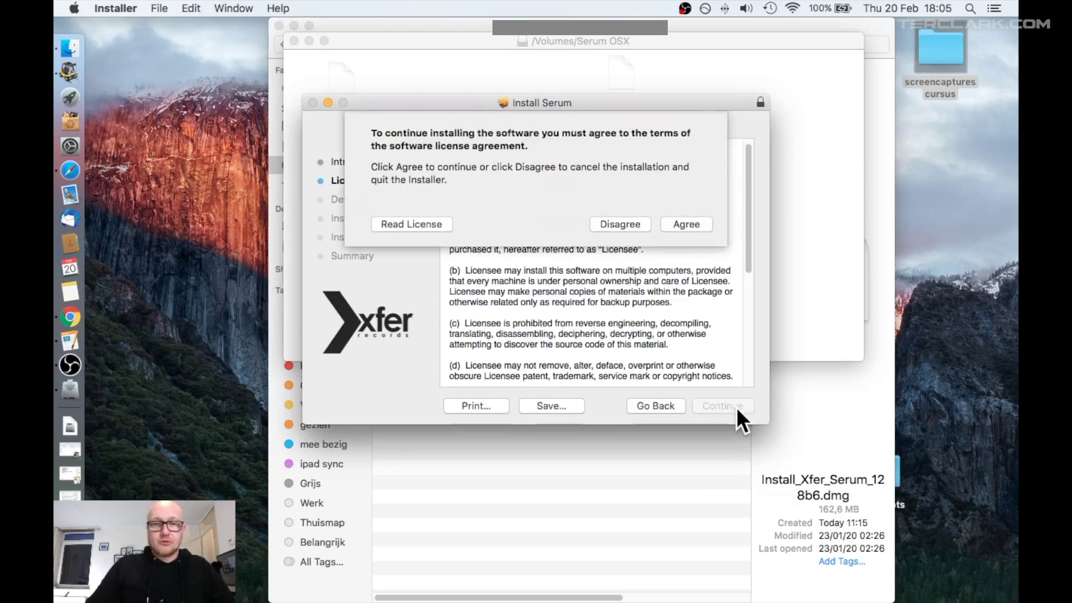
click(686, 224)
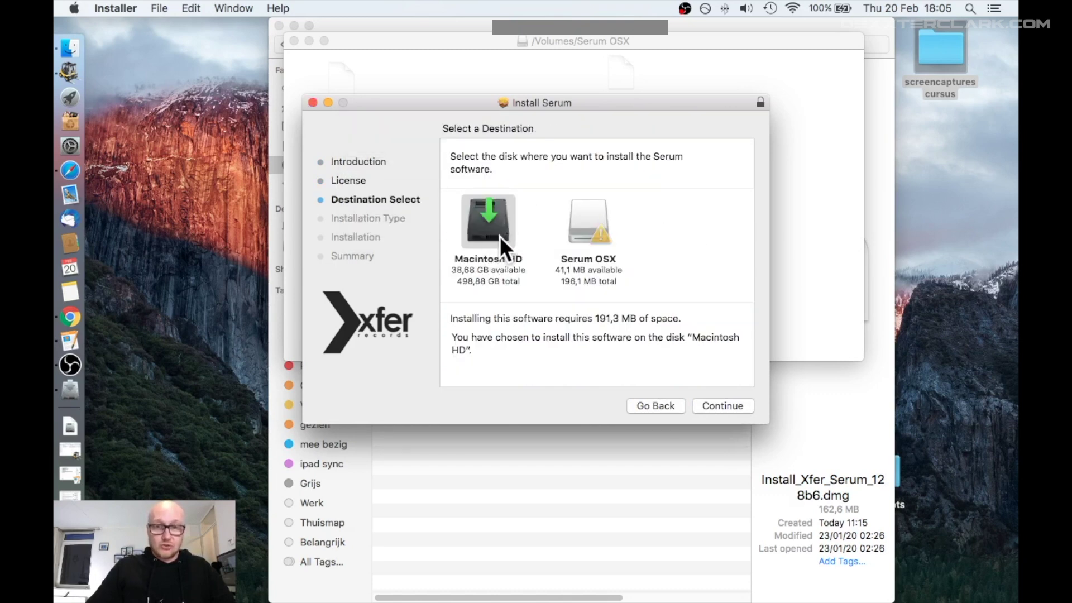
Step: Perform the standard Serum installation on Macintosh HD, authorising it with the account password, and close the installer
click(719, 408)
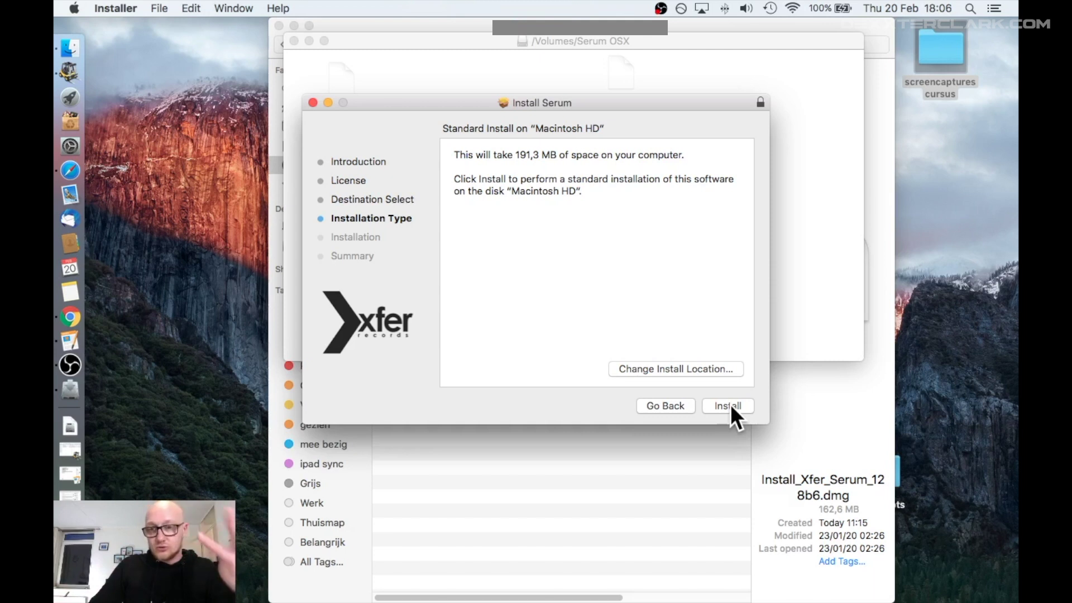
click(731, 406)
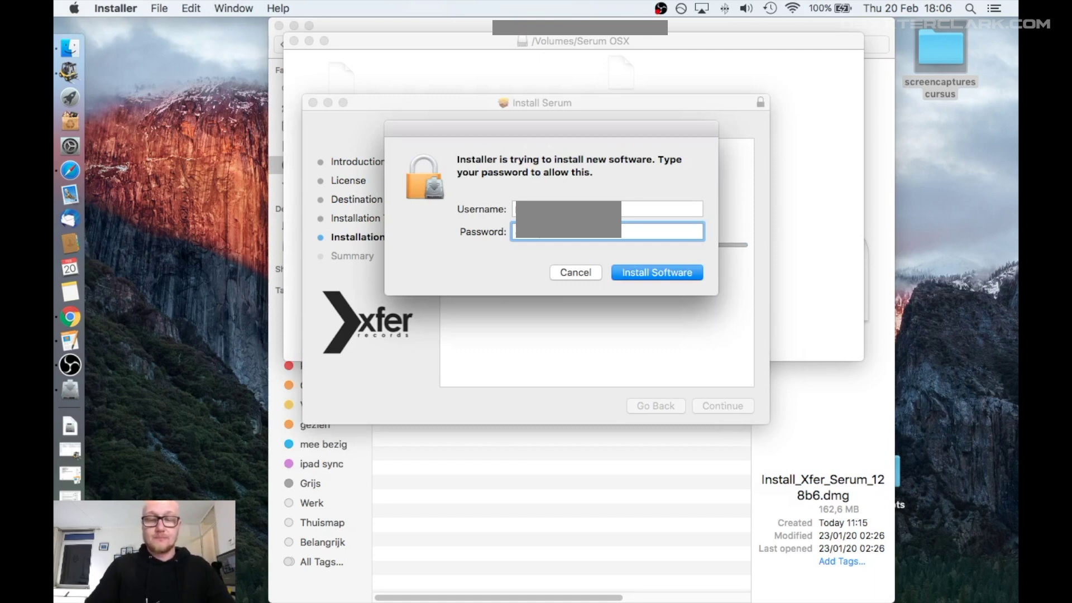
key(Return)
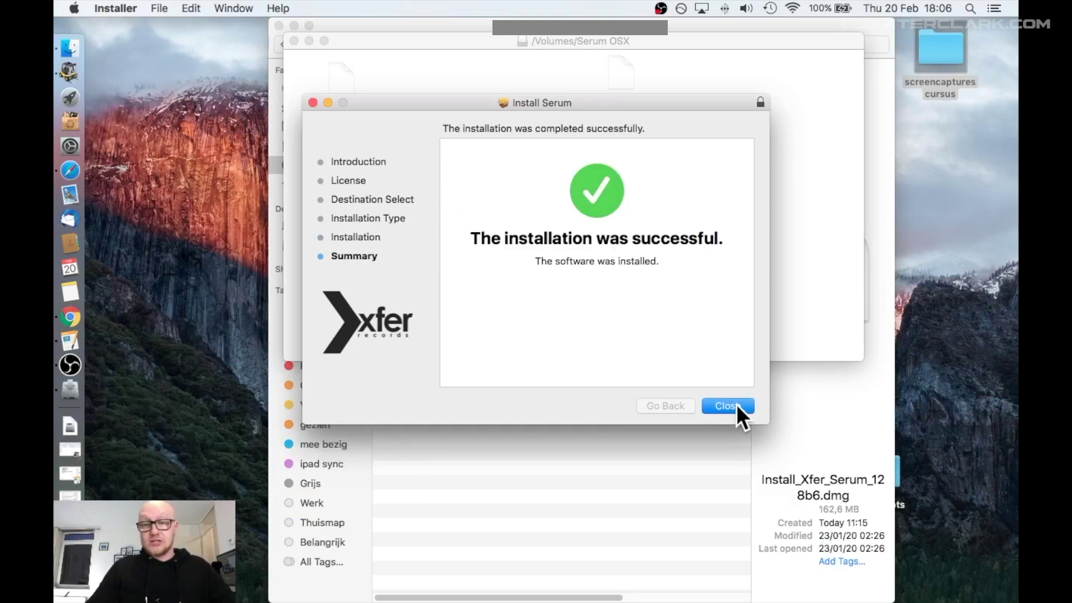
click(743, 406)
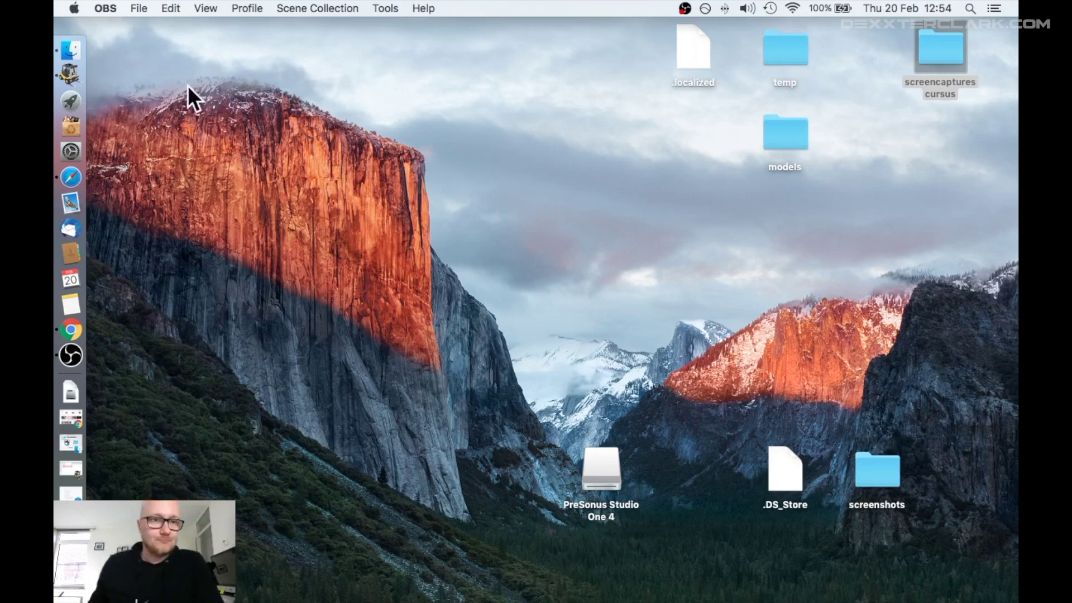
Step: Launch Studio One 4 and create a new song from the Empty Song style
click(71, 104)
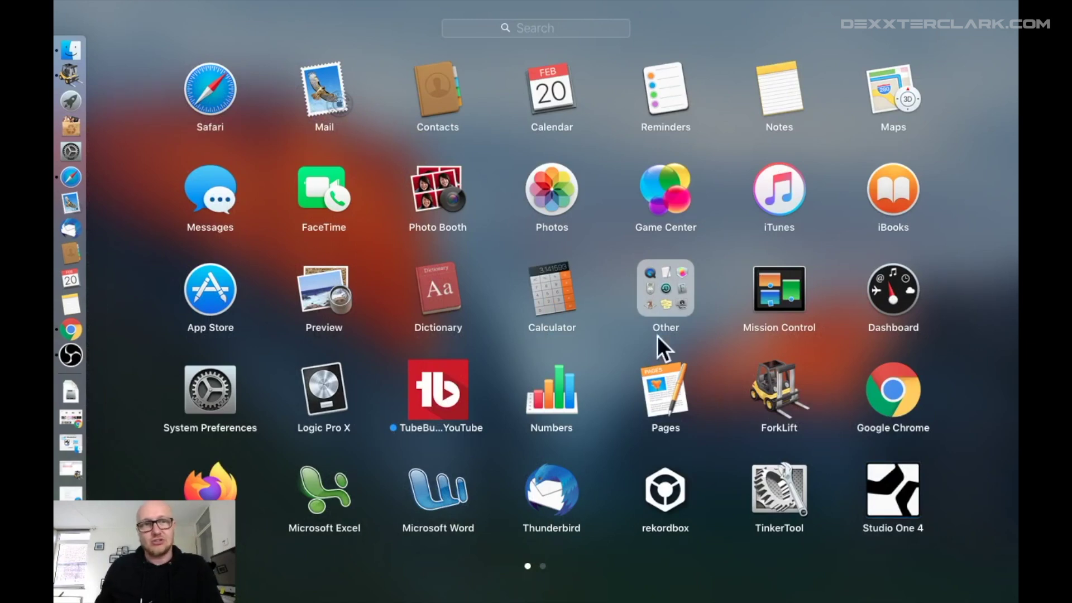
click(892, 490)
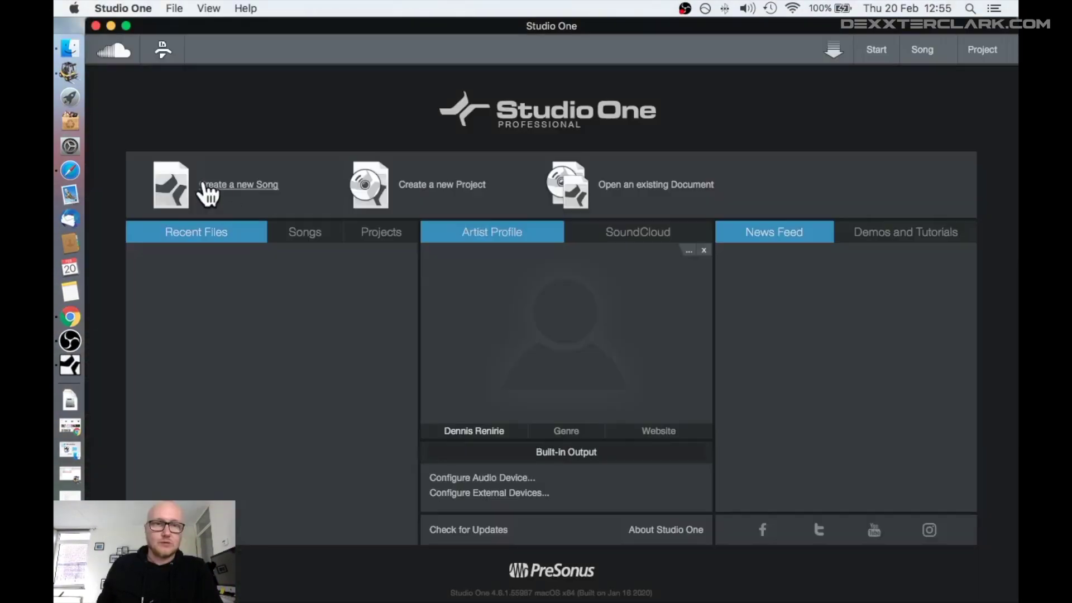
click(206, 187)
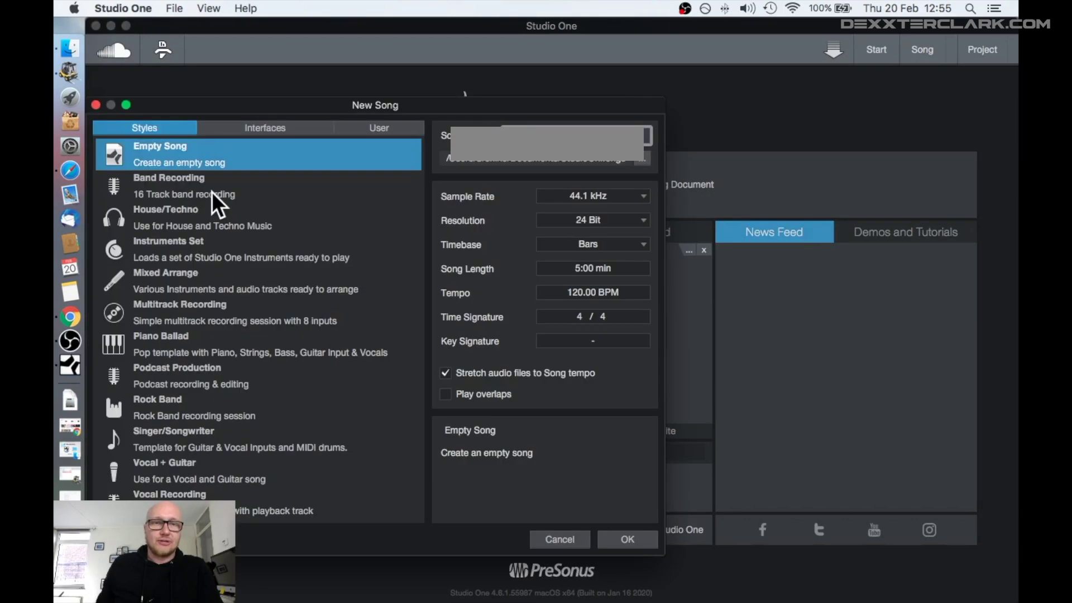
click(612, 540)
Step: Expand the Xfer Records vendor folder among the instruments and select the VST2 version of Serum
click(791, 86)
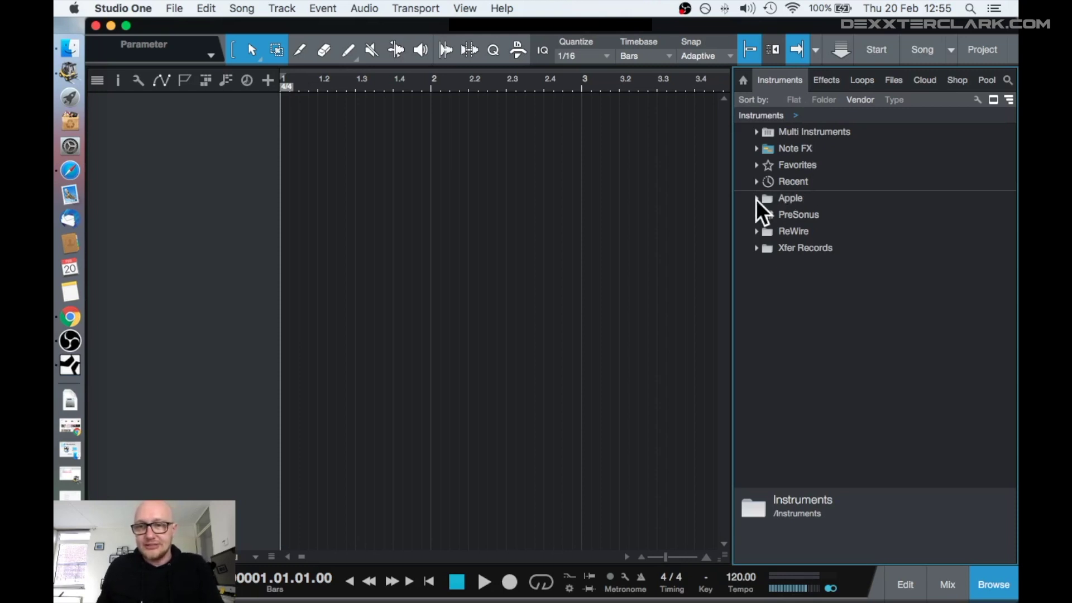
click(757, 247)
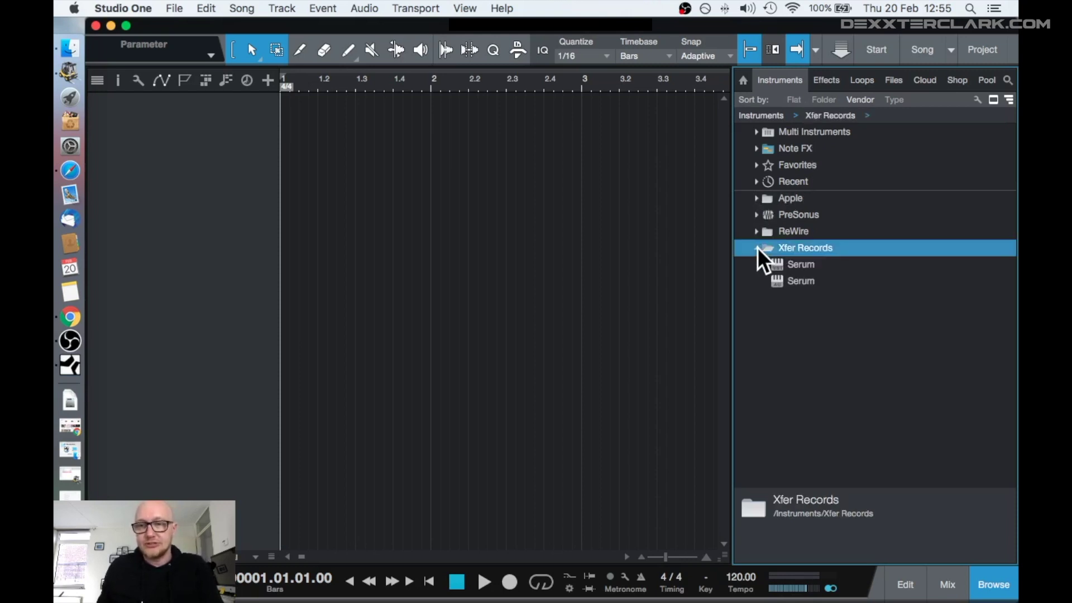
click(794, 263)
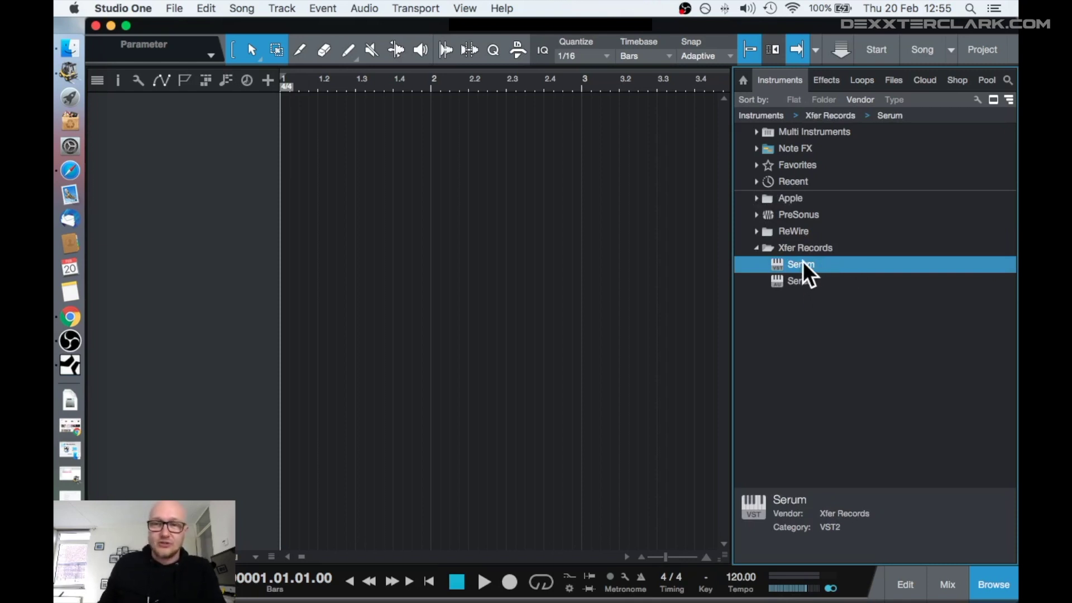
Step: Add an Instrument track to the song and load the VST2 Serum synth onto it
click(268, 80)
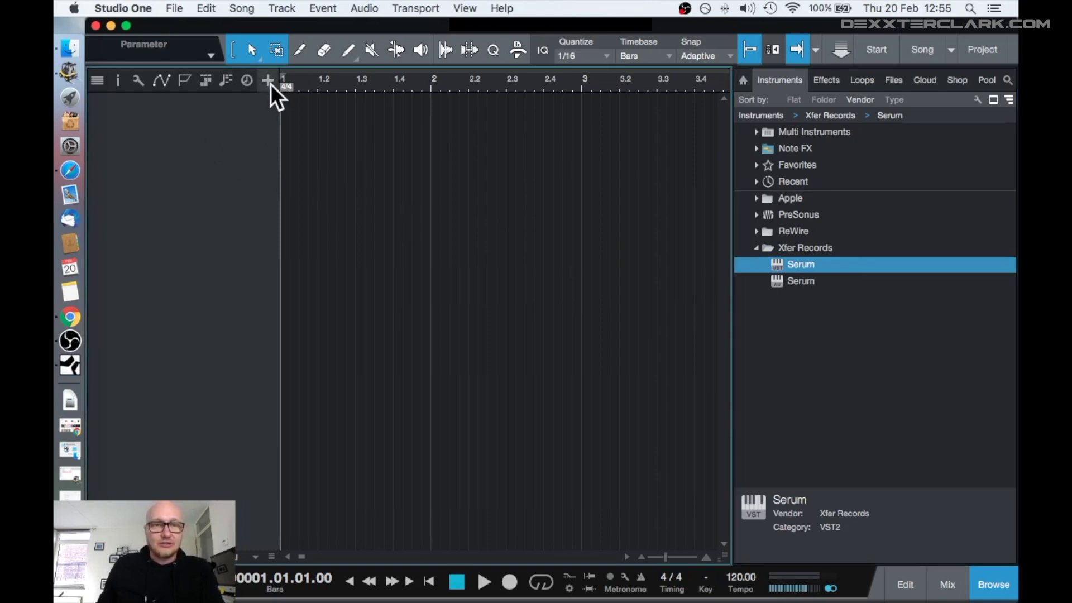
click(520, 161)
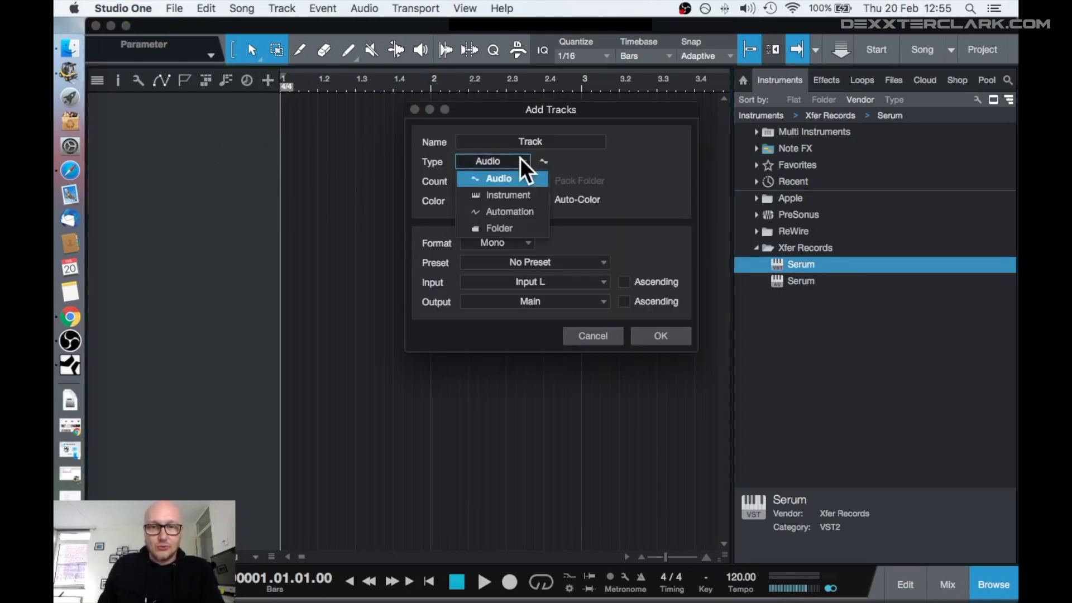
click(521, 195)
click(651, 332)
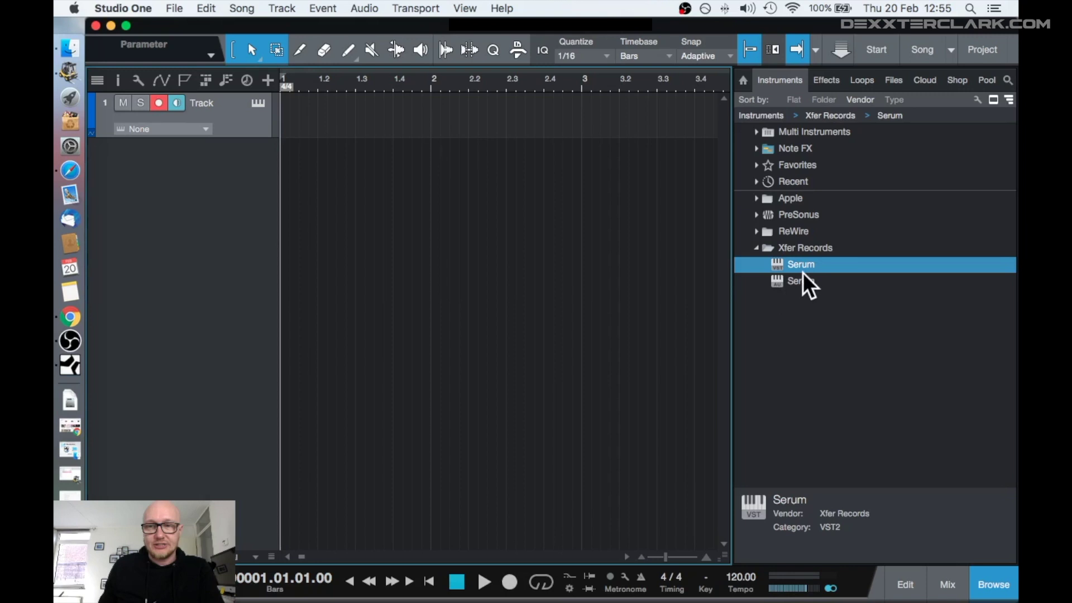
drag(808, 269, 249, 123)
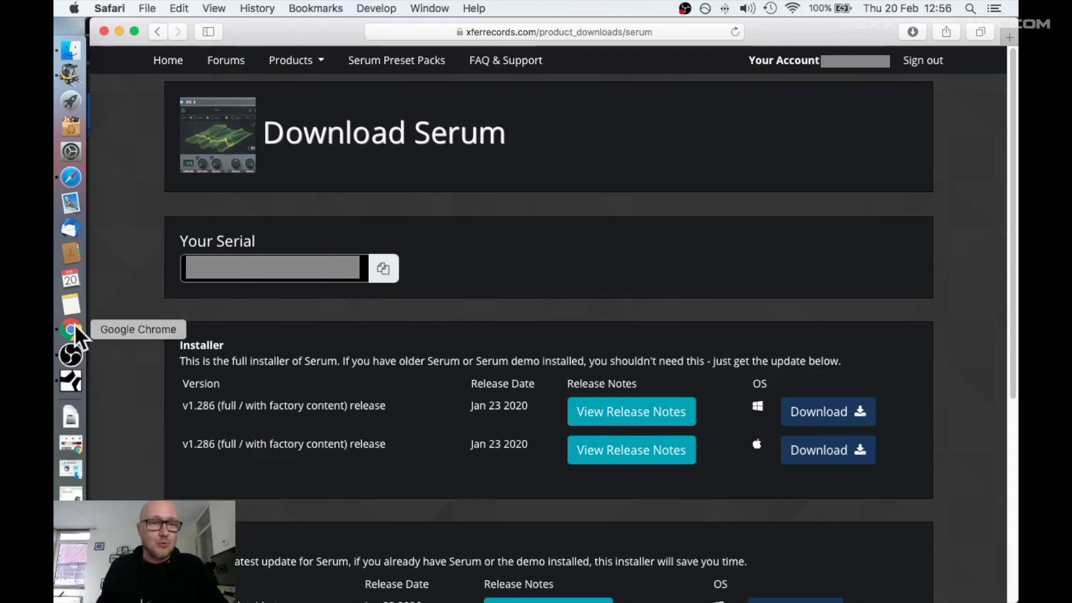
Step: Switch back to Studio One 4, paste the Serum serial number into the registration field and complete the registration
click(72, 377)
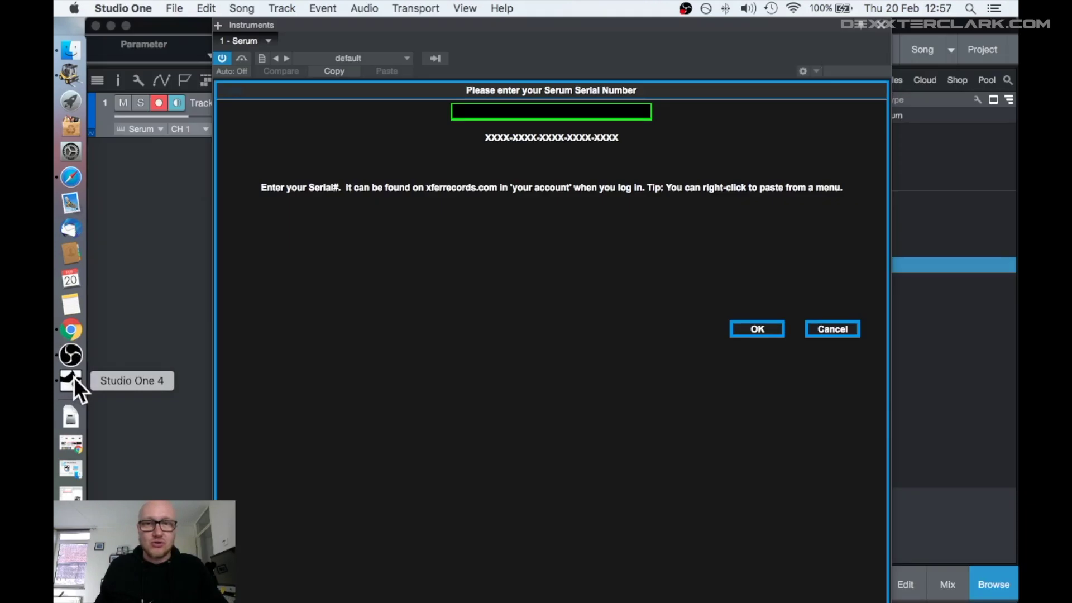
click(517, 111)
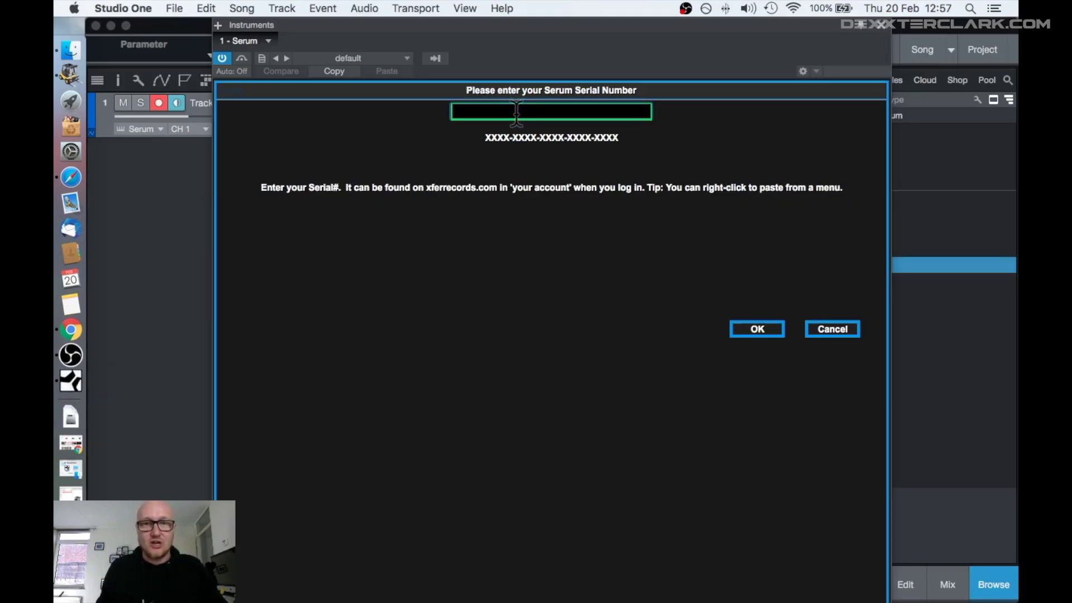
right_click(517, 111)
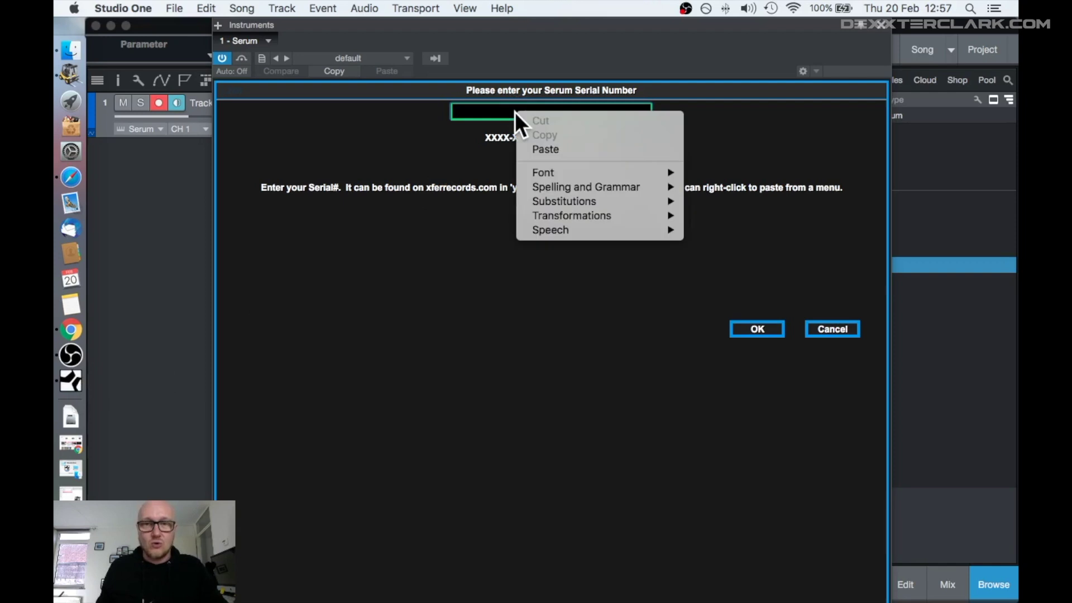
click(558, 150)
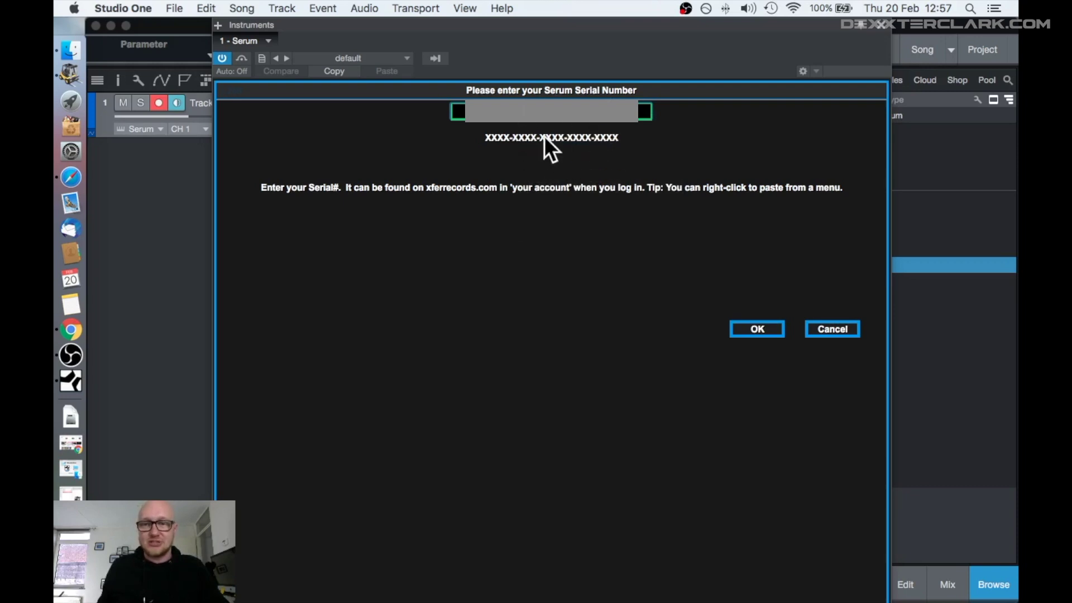
click(758, 330)
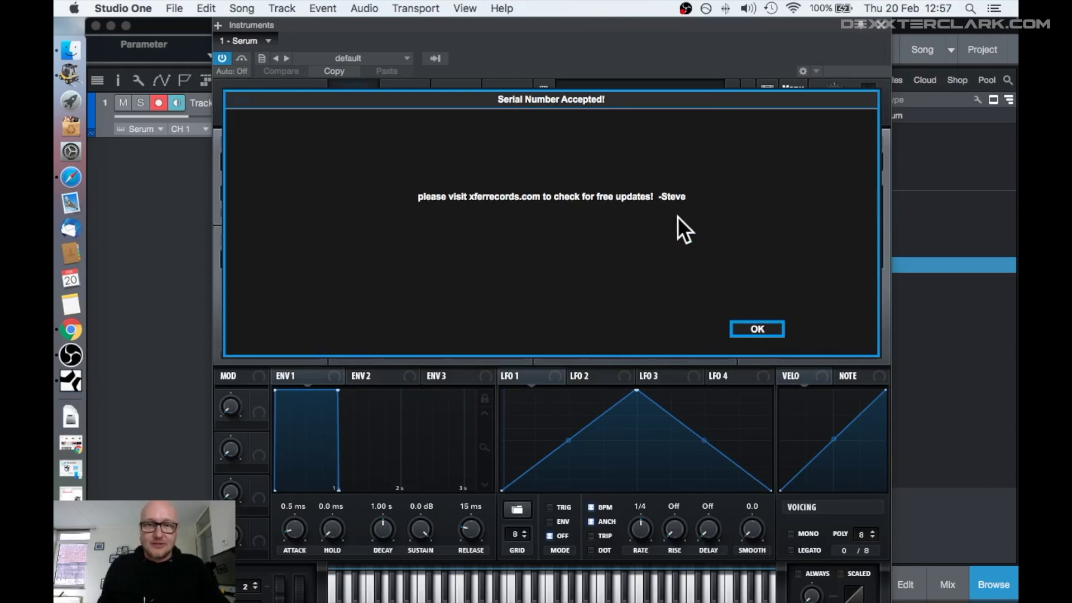
click(758, 329)
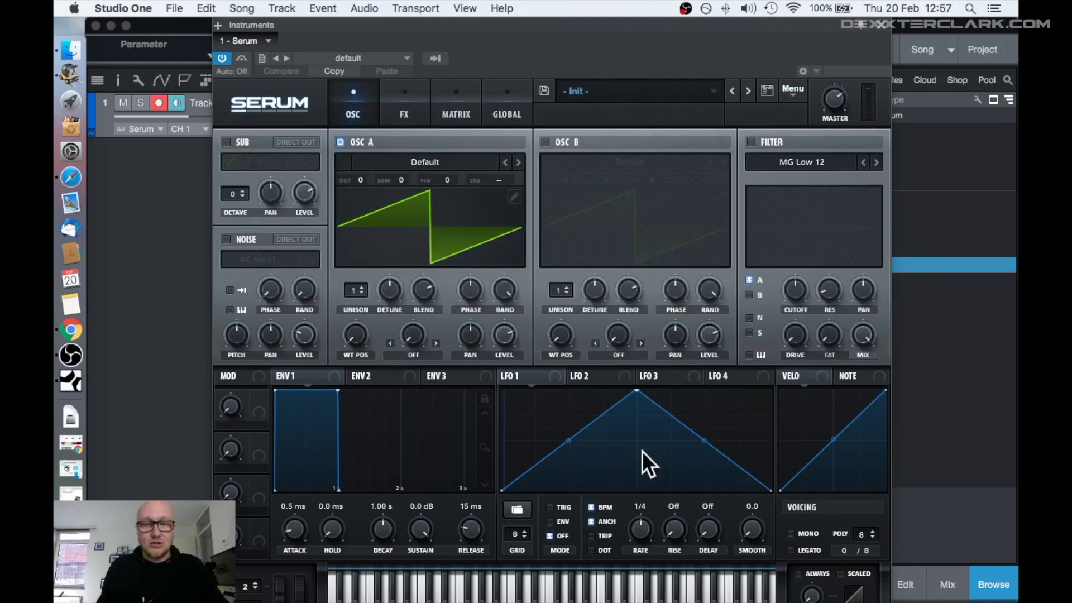
Step: Try out a run of notes on Serum's on-screen keyboard and close the plug-in window
drag(667, 586, 474, 594)
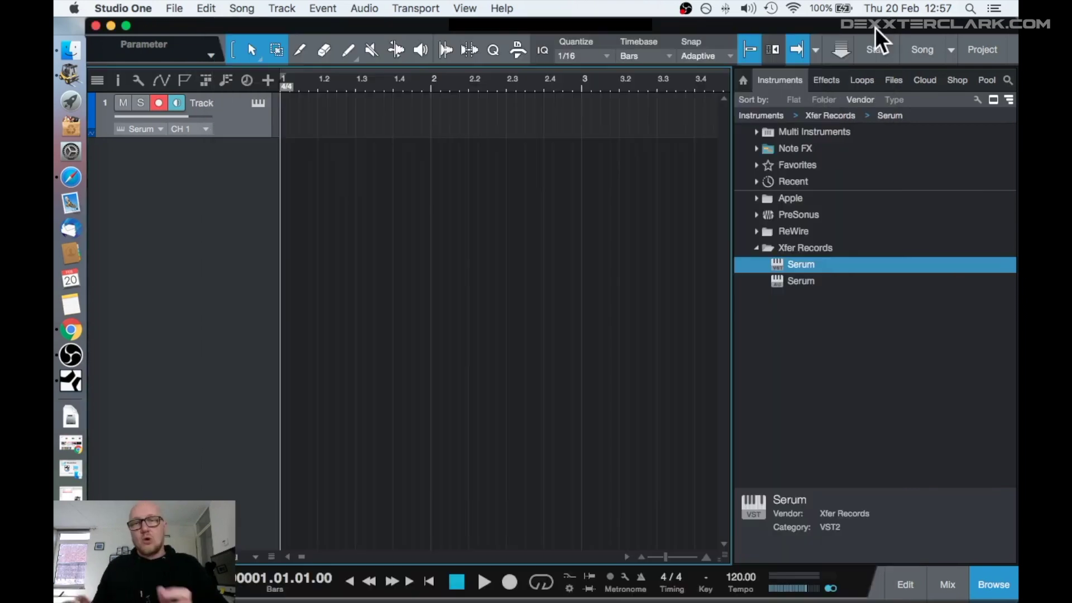
click(875, 28)
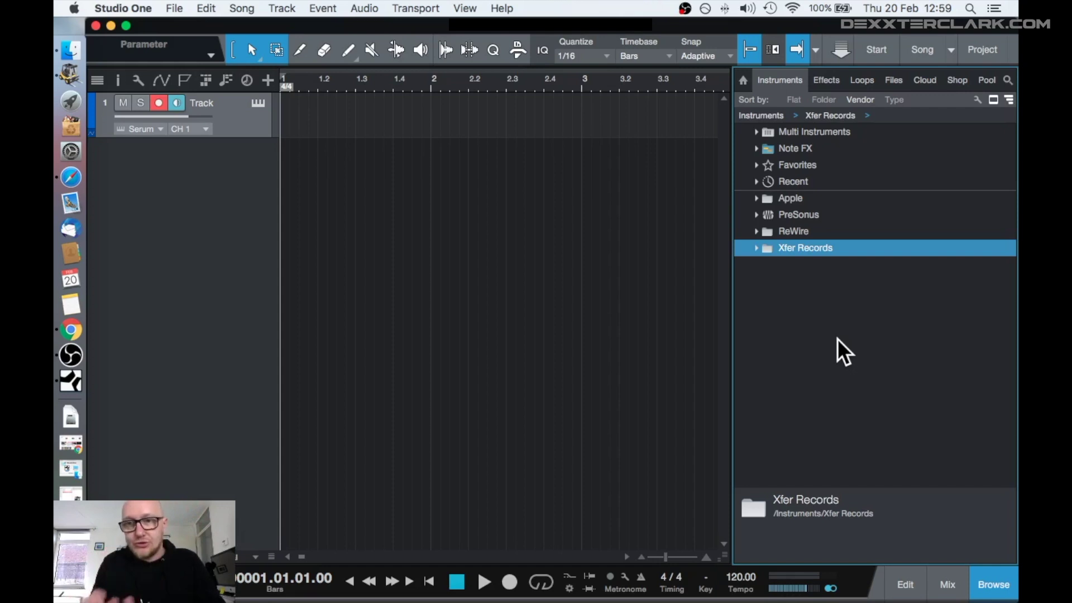
Step: Refresh the instrument list in the browser
right_click(833, 286)
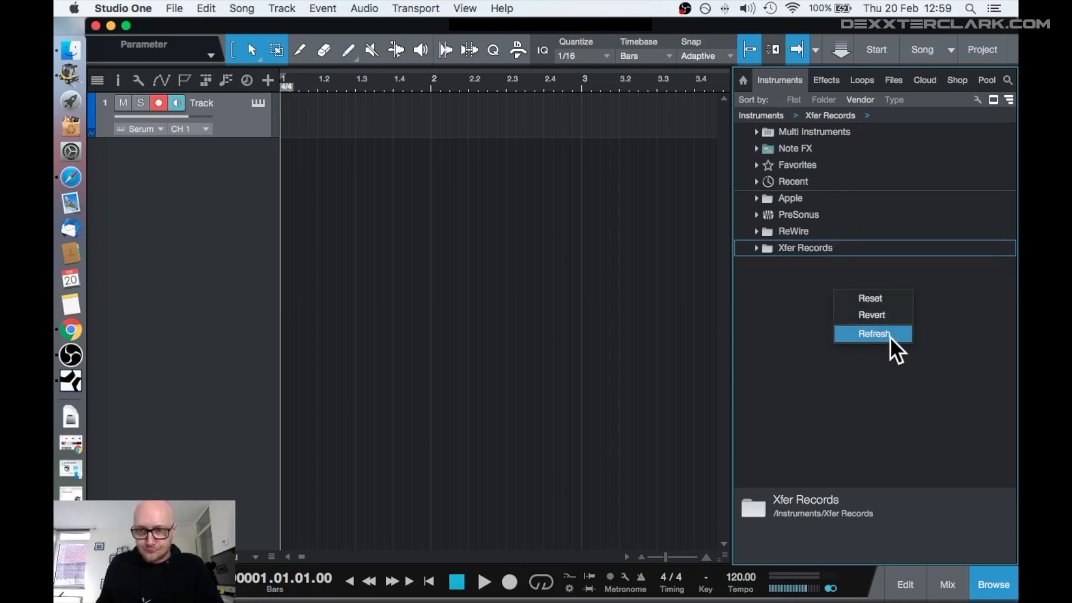
click(875, 334)
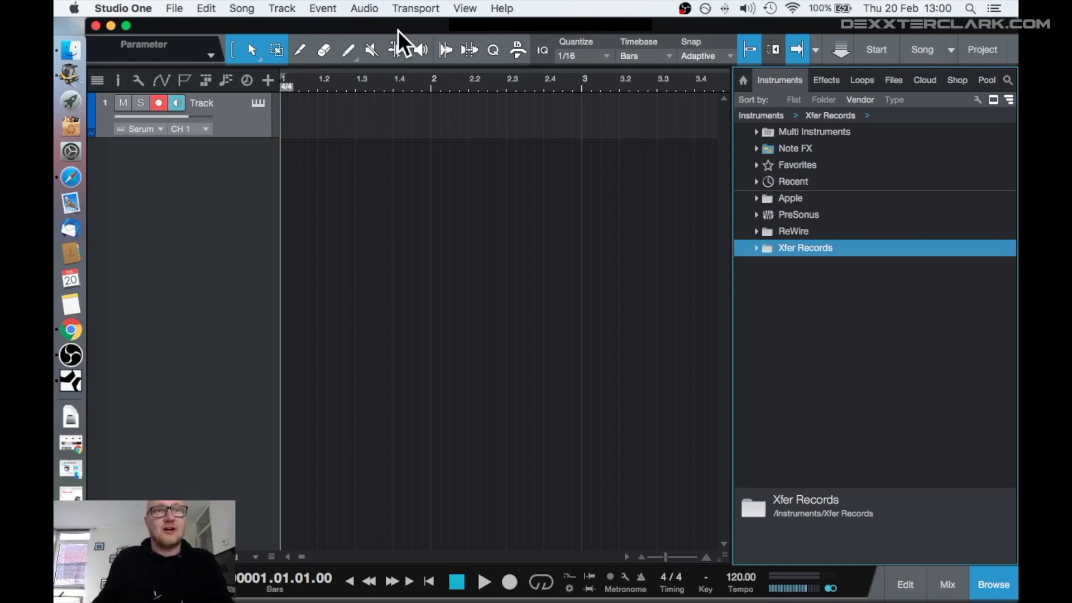
Step: Open the Studio One preferences and view the VST plug-in folder paths in the Locations settings
click(120, 8)
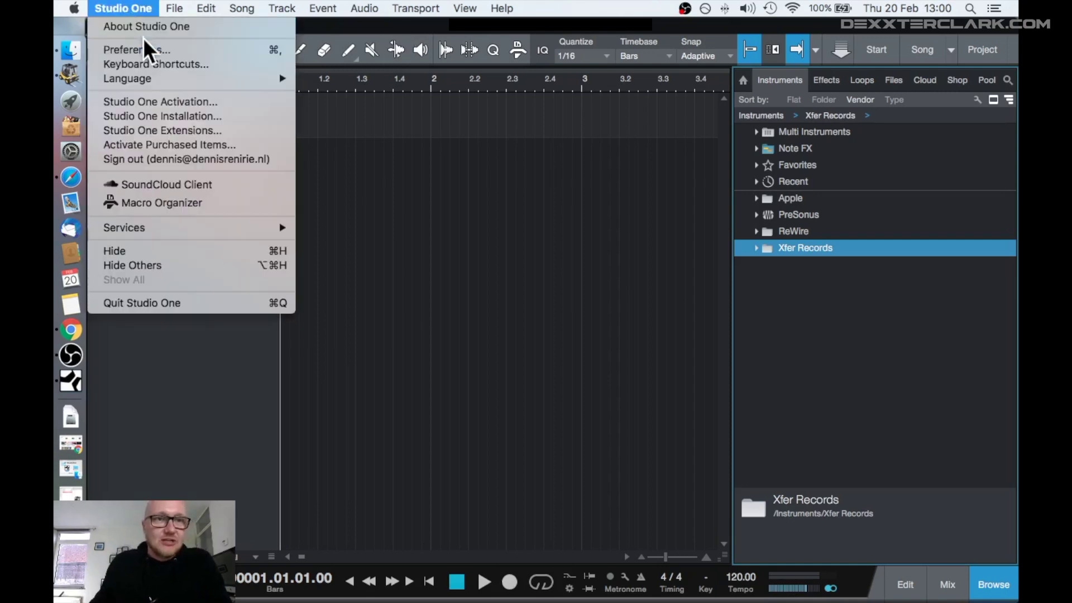
click(216, 50)
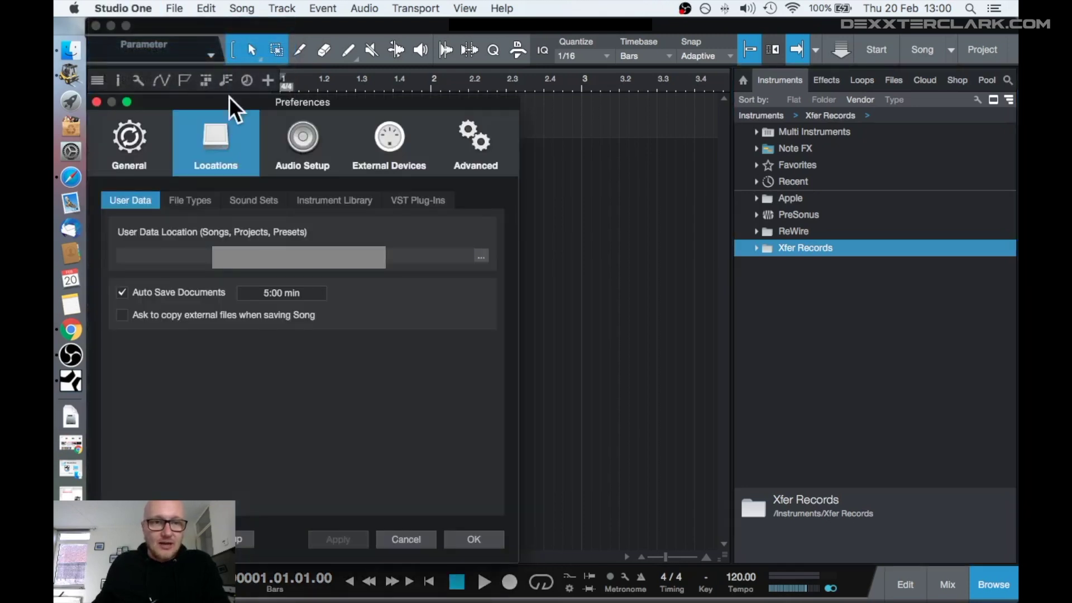
click(138, 140)
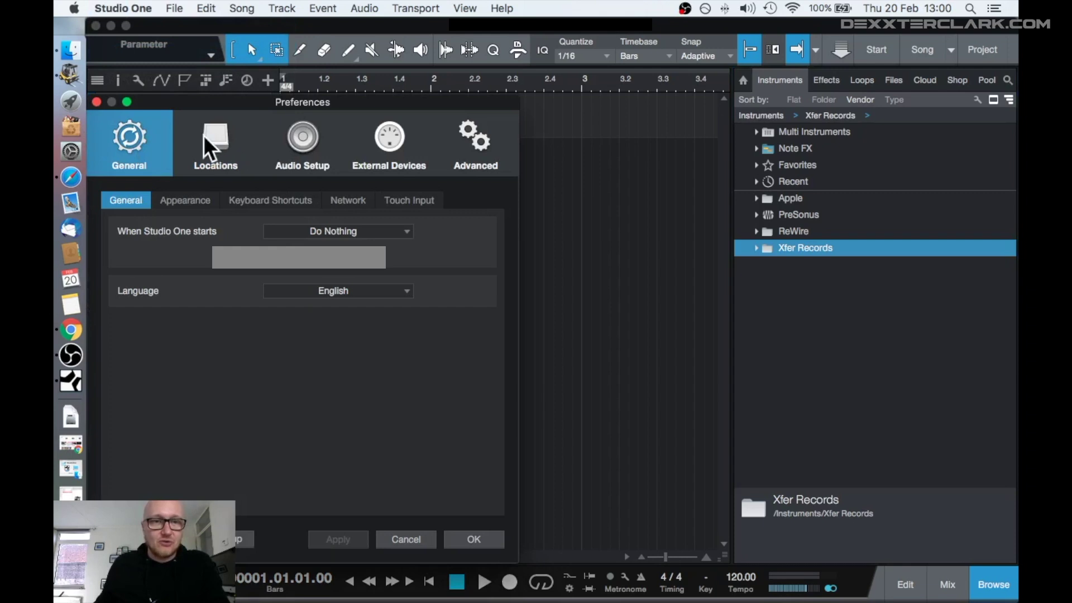
click(215, 145)
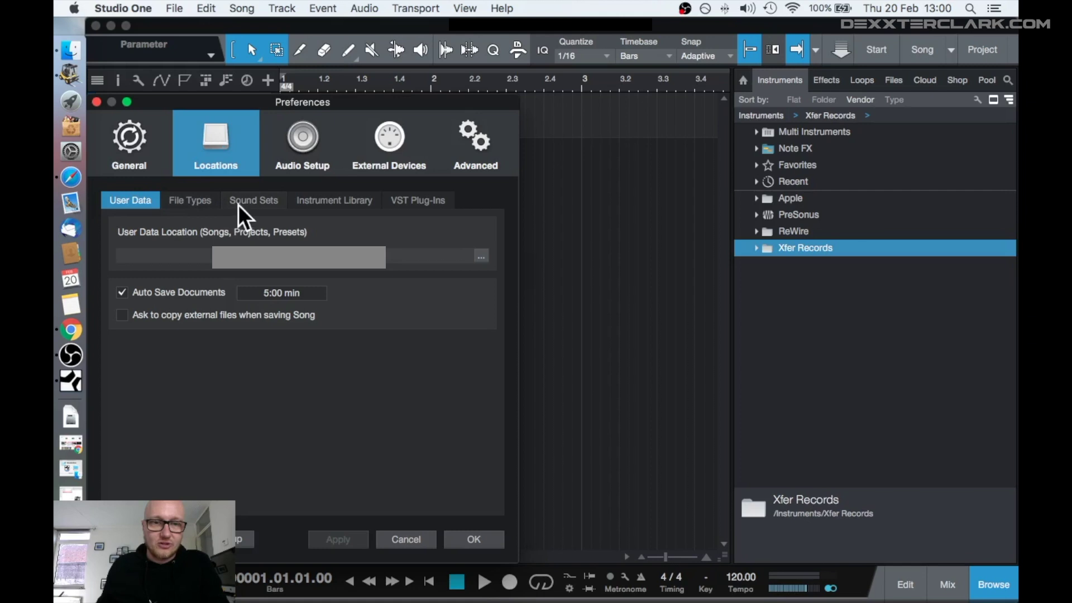
click(423, 203)
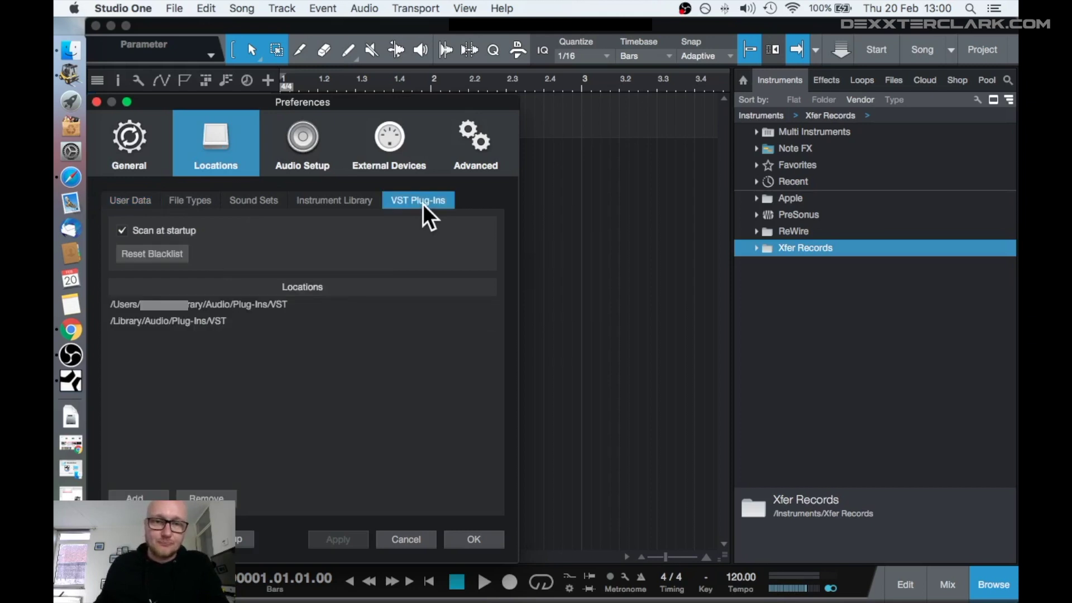
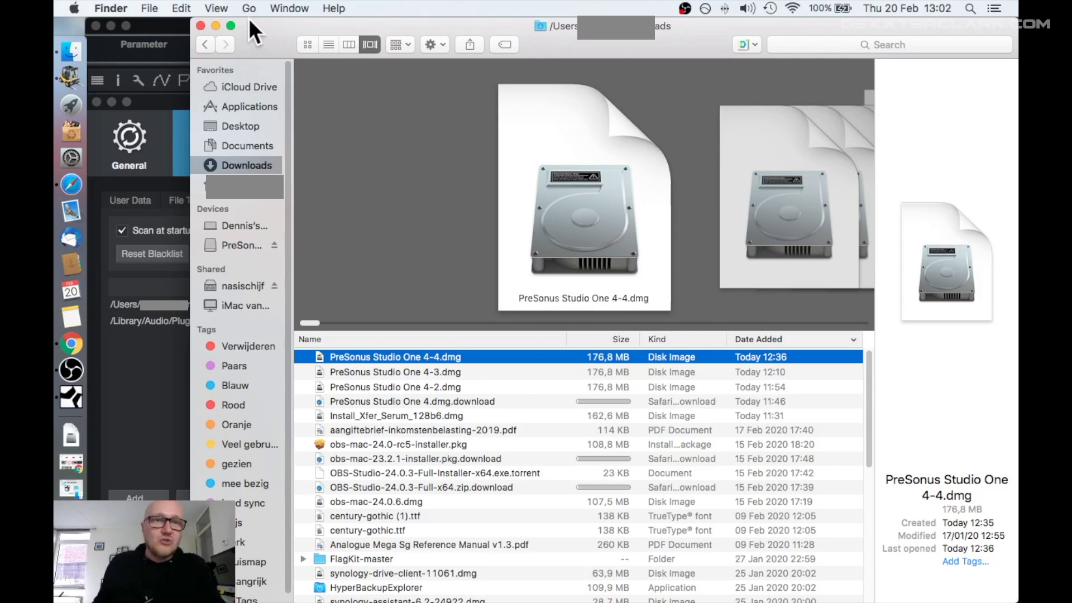
Step: In Finder, go to the root folder of the startup disk by entering the path /
click(246, 6)
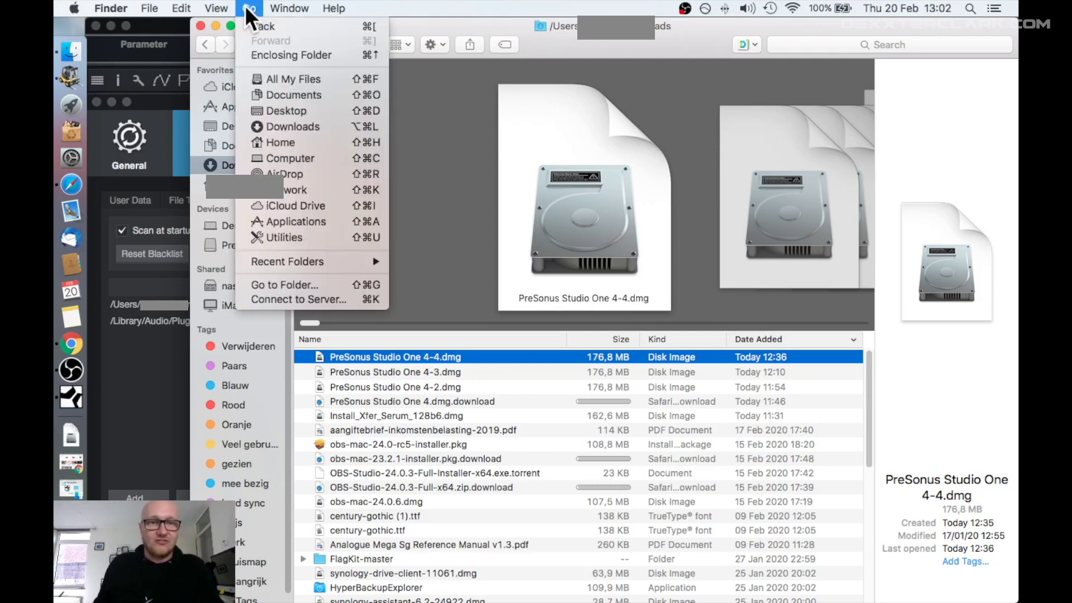
click(341, 286)
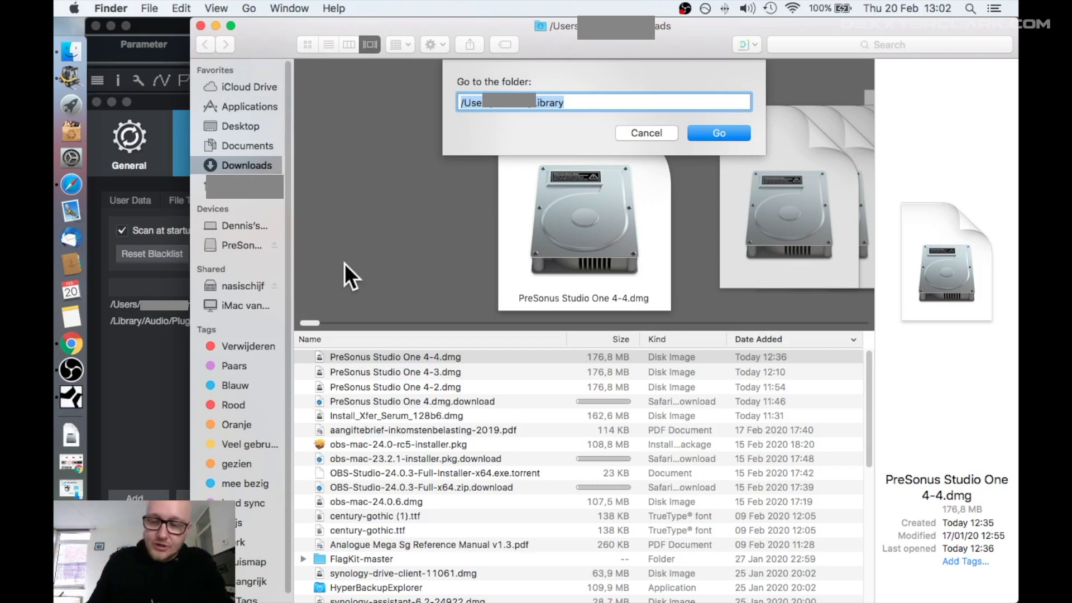
text(/)
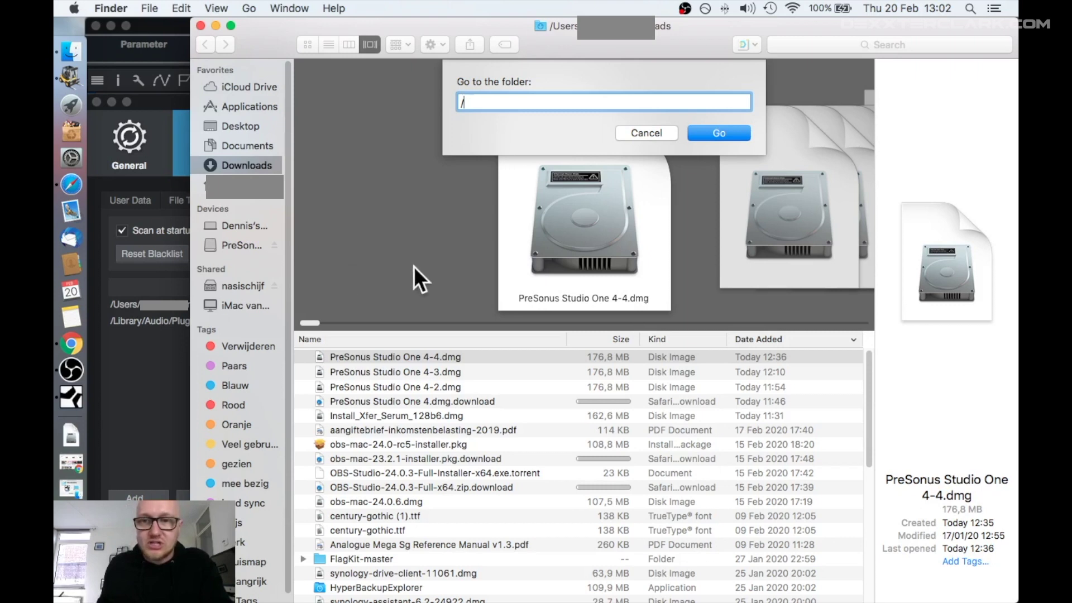
click(726, 131)
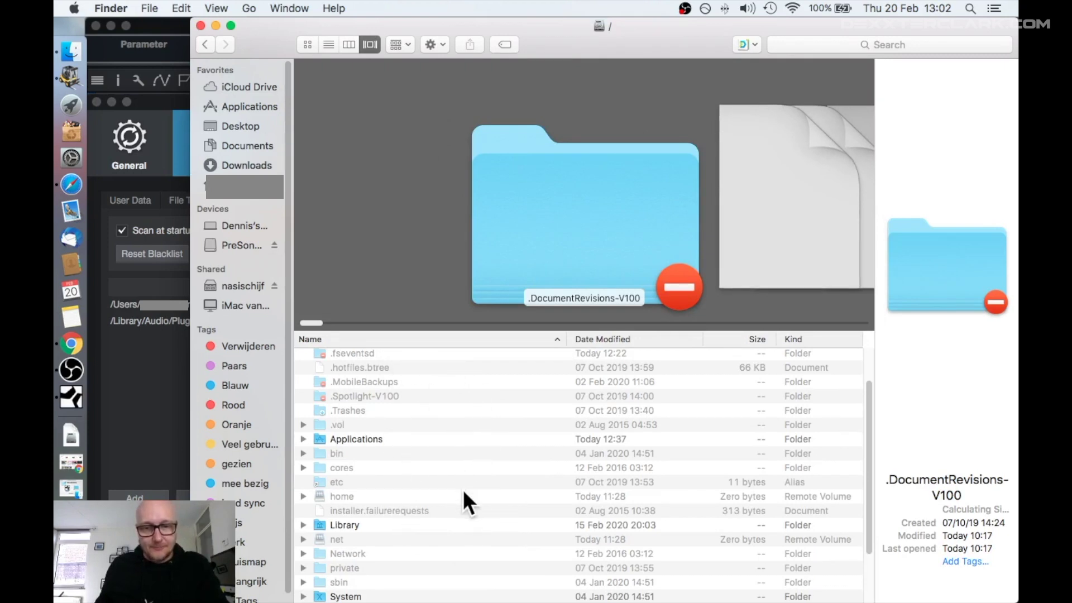
Step: Navigate from the root folder to the system-wide plug-in folder /Library/Audio/Plug-Ins
scroll(483, 452, down, 5)
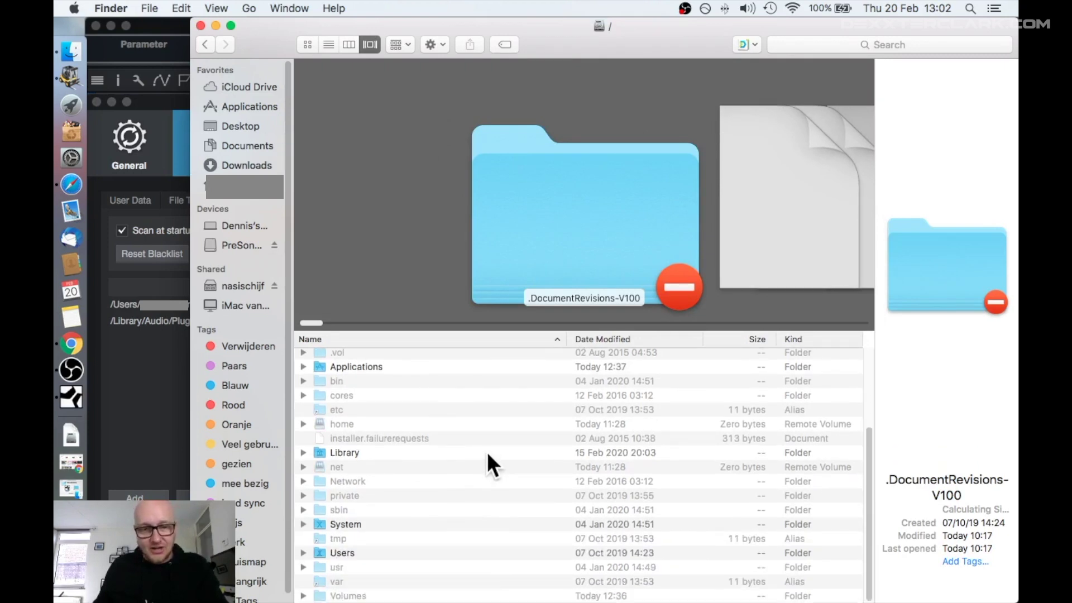
scroll(487, 463, up, 8)
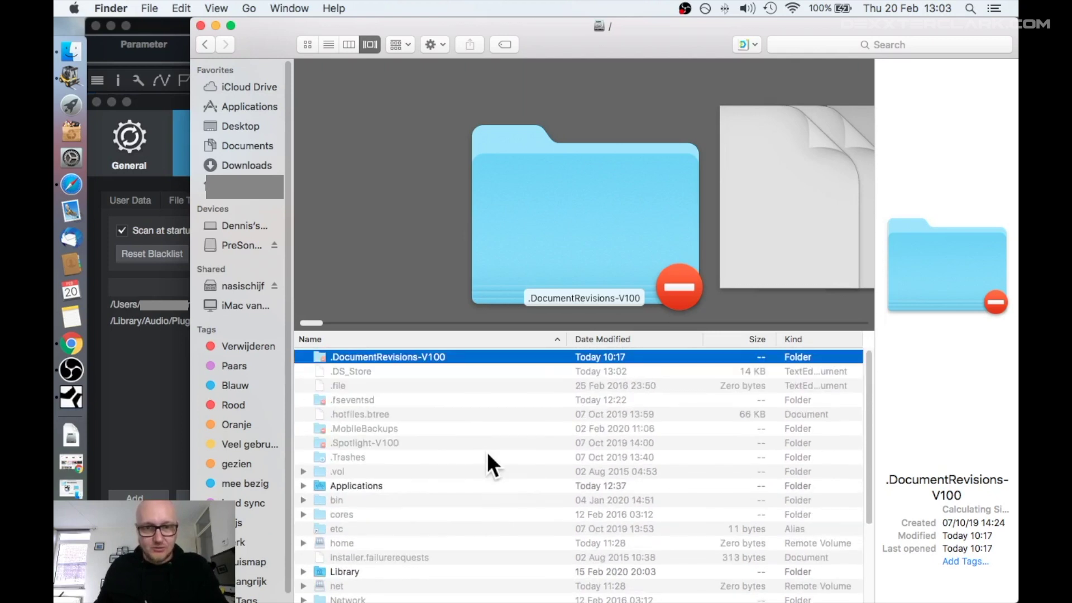
click(431, 439)
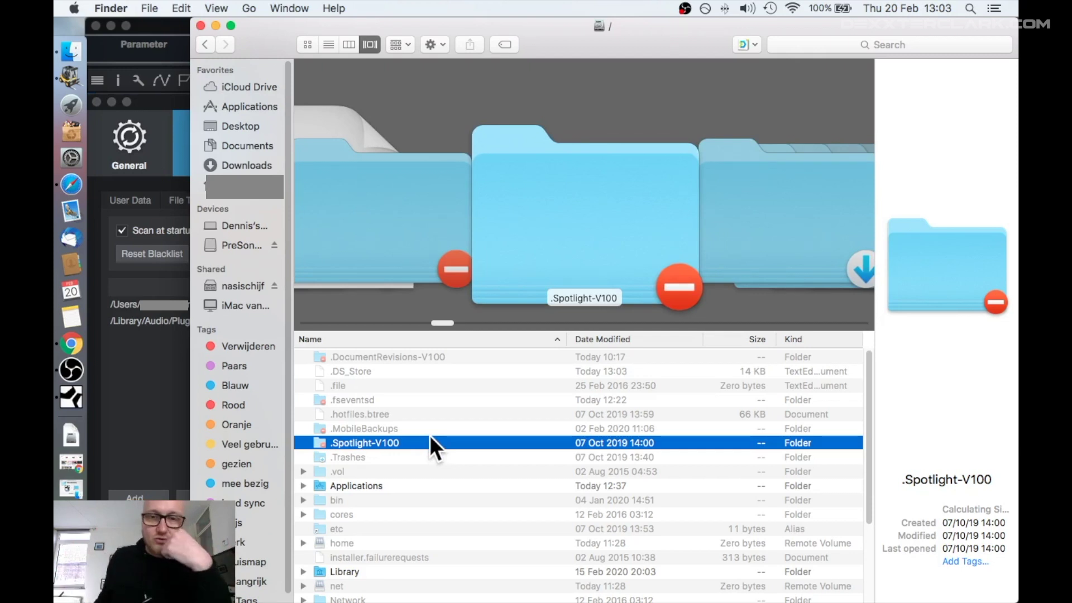
scroll(448, 428, down, 2)
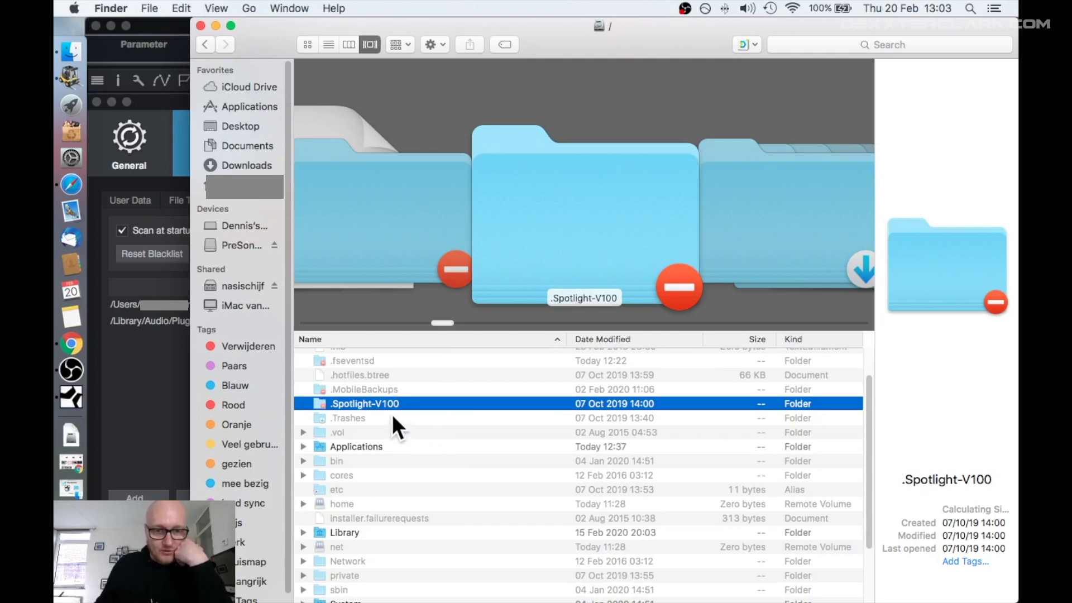
scroll(432, 523, down, 4)
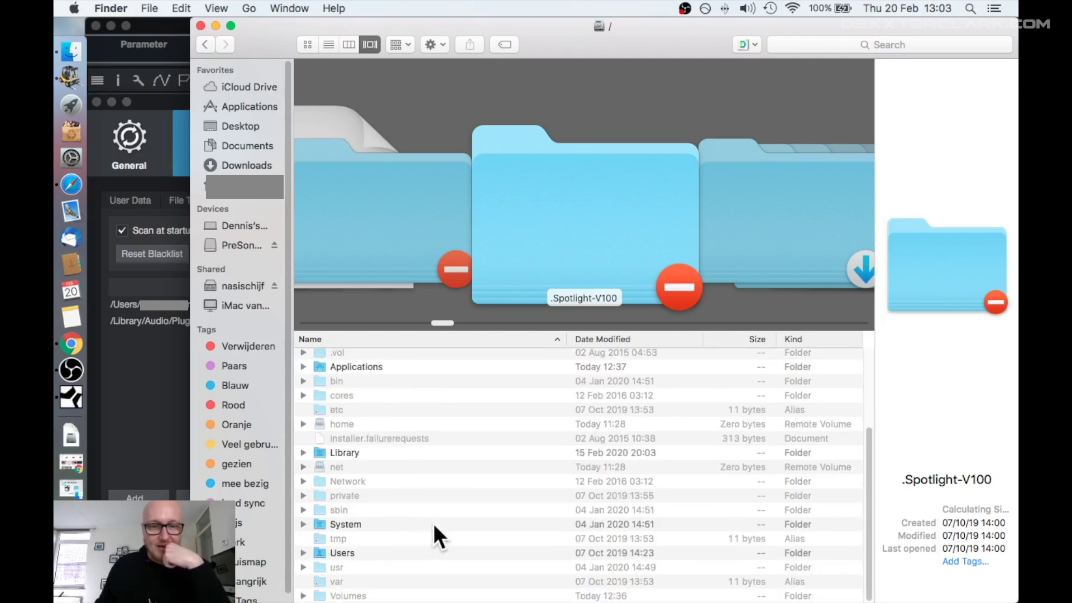
double_click(358, 452)
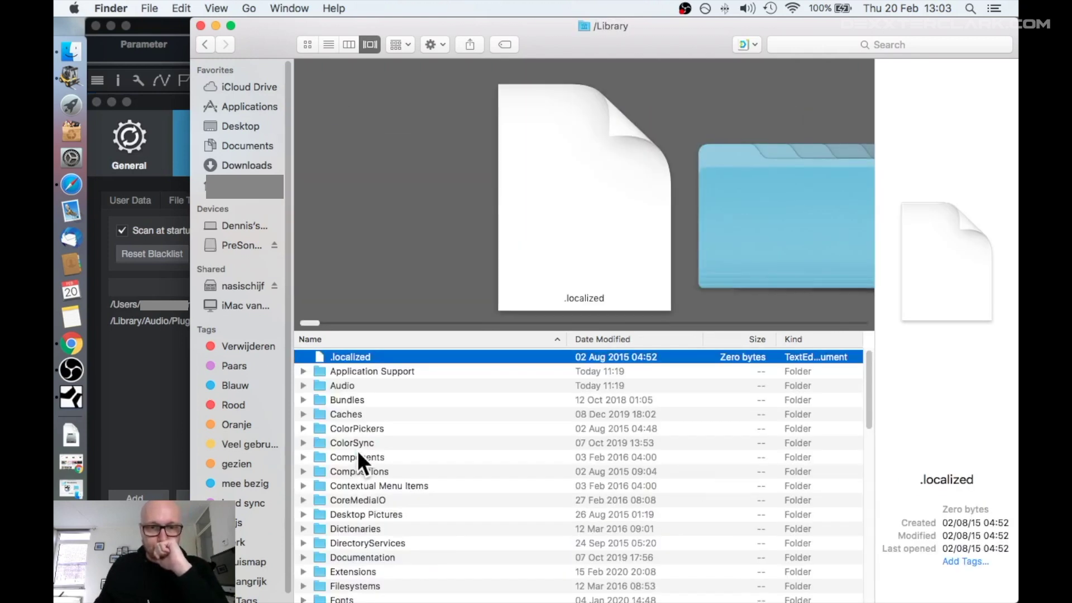
double_click(362, 385)
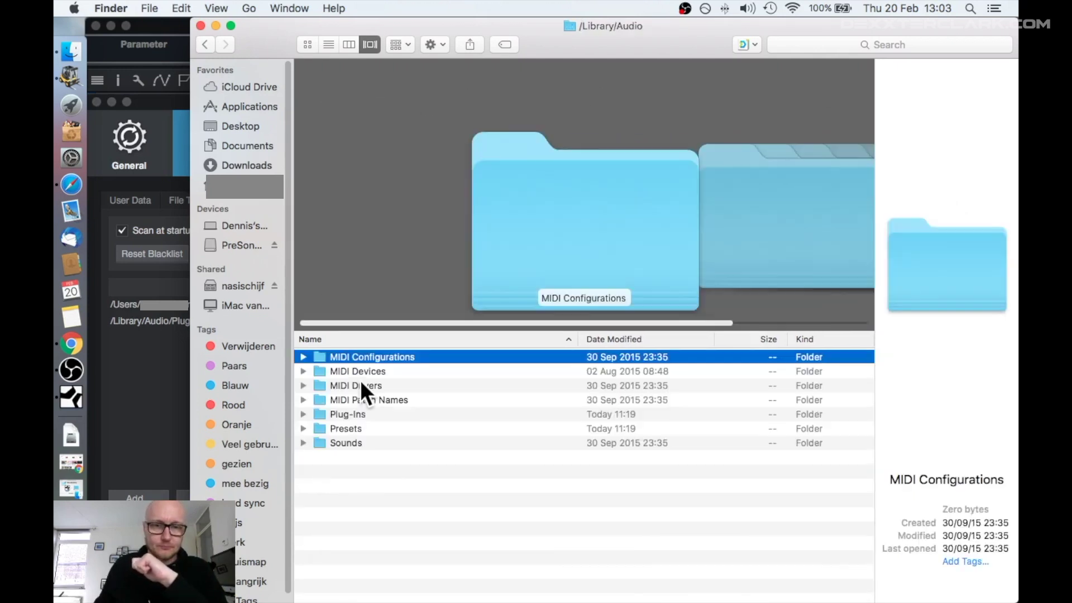
double_click(361, 413)
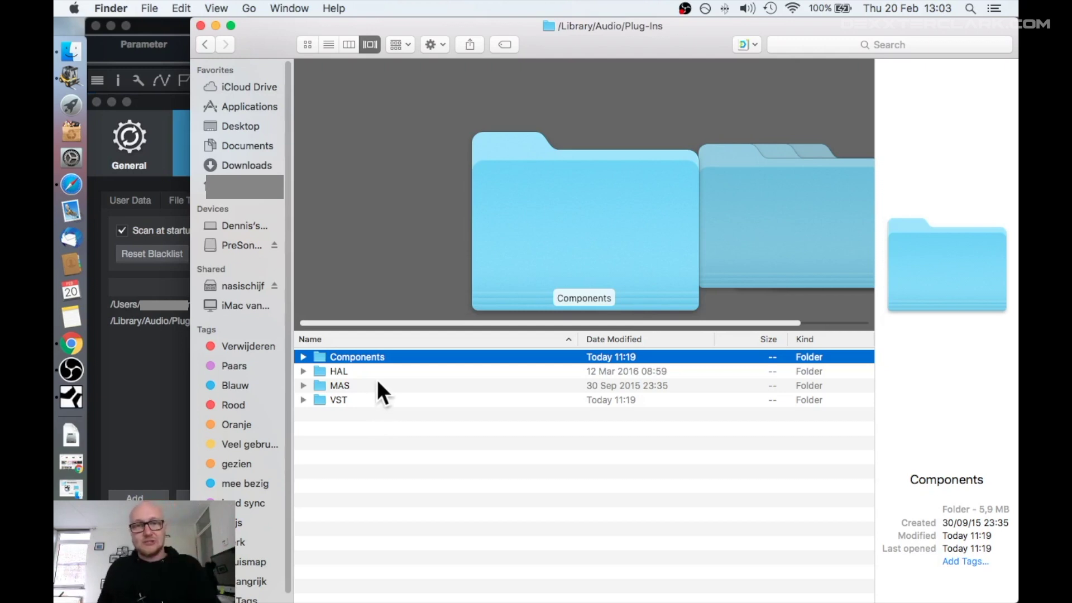
Step: Inspect the contents of the Components folder, return to Plug-Ins and inspect the VST folder
double_click(339, 356)
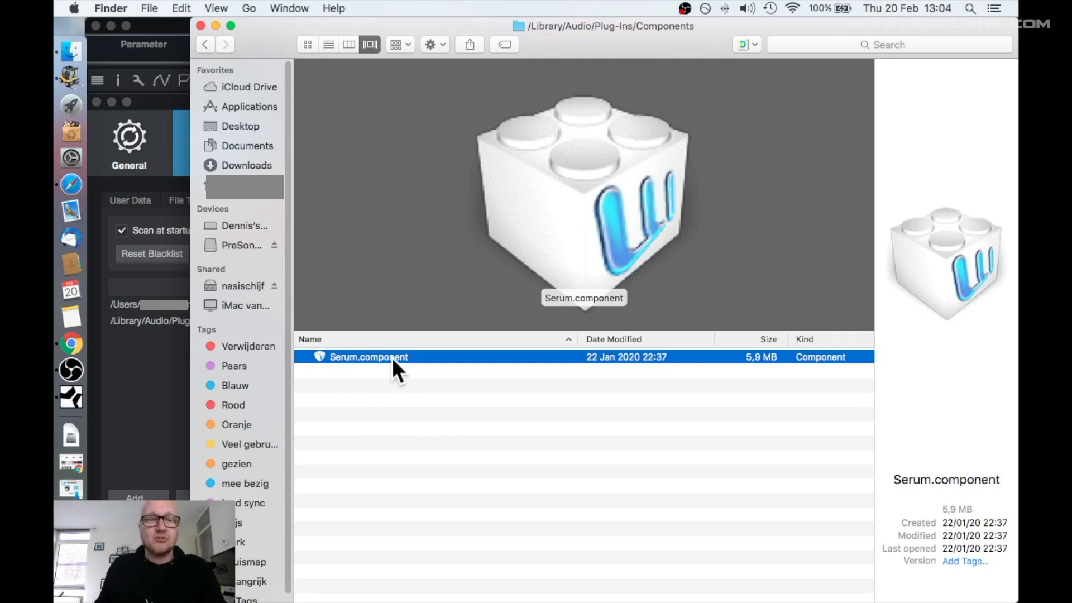
click(207, 44)
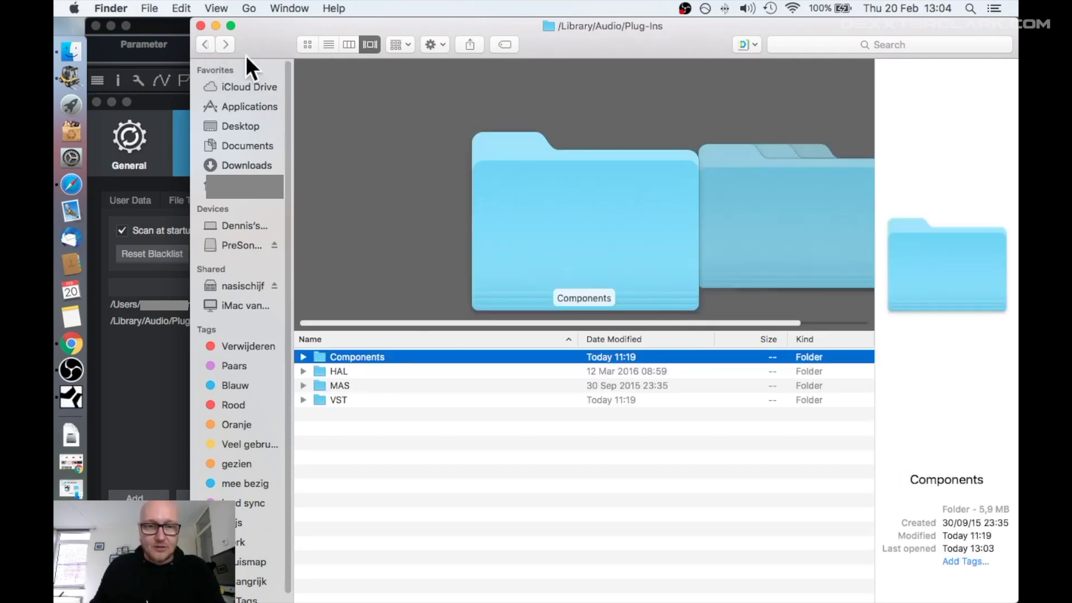
double_click(351, 398)
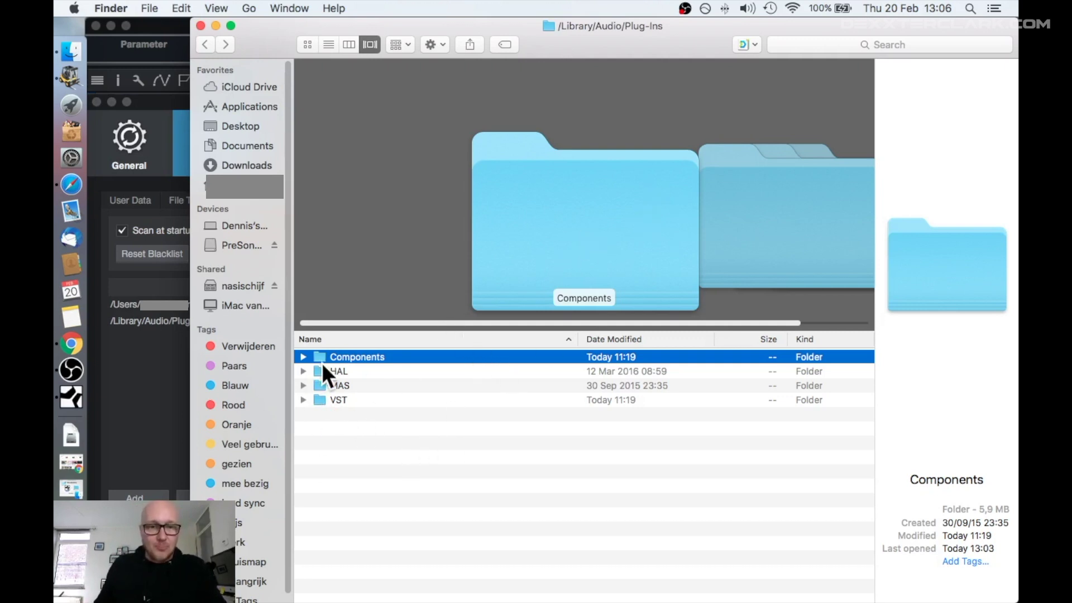
Step: Expand the Components and VST folders within Plug-Ins to compare their files, and collapse both again
click(302, 356)
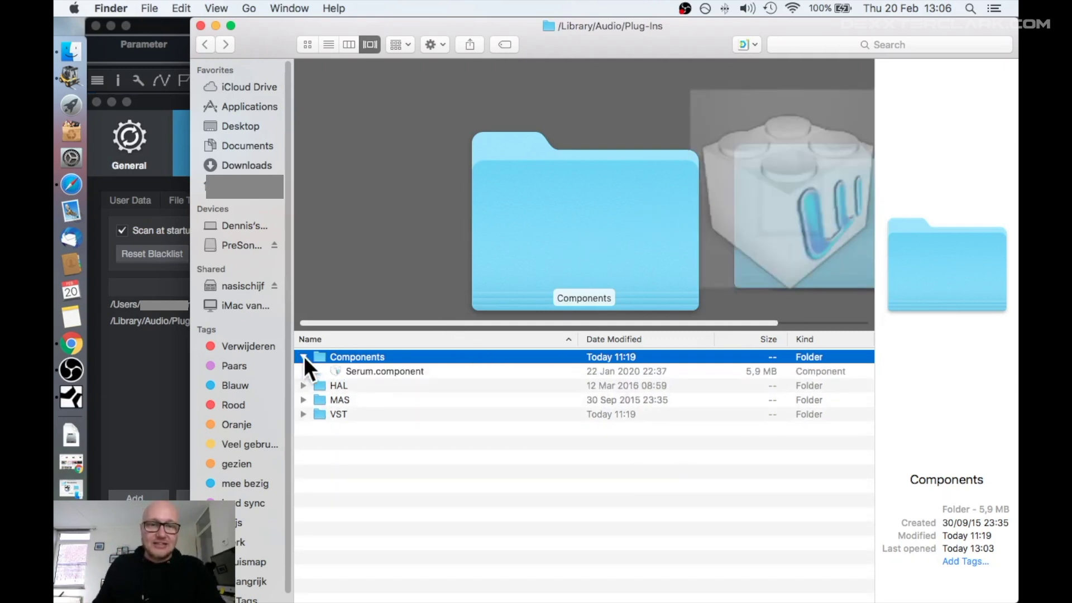
click(305, 413)
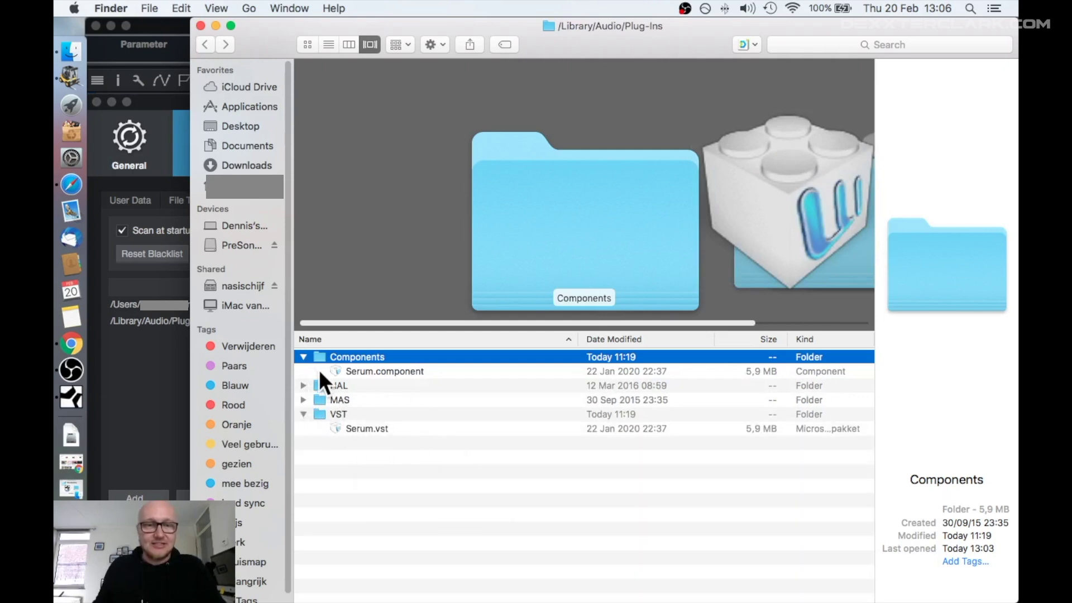
click(302, 356)
click(306, 401)
click(302, 399)
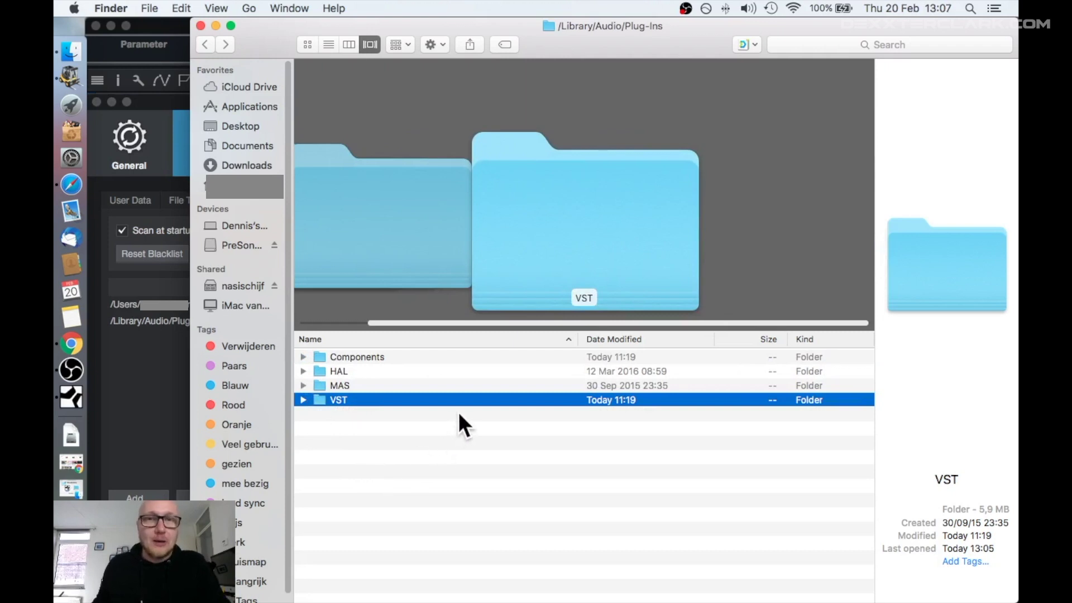
Step: Start going to a folder by path in Finder and enter /Users/ followed by the account's home folder name and a slash
click(254, 3)
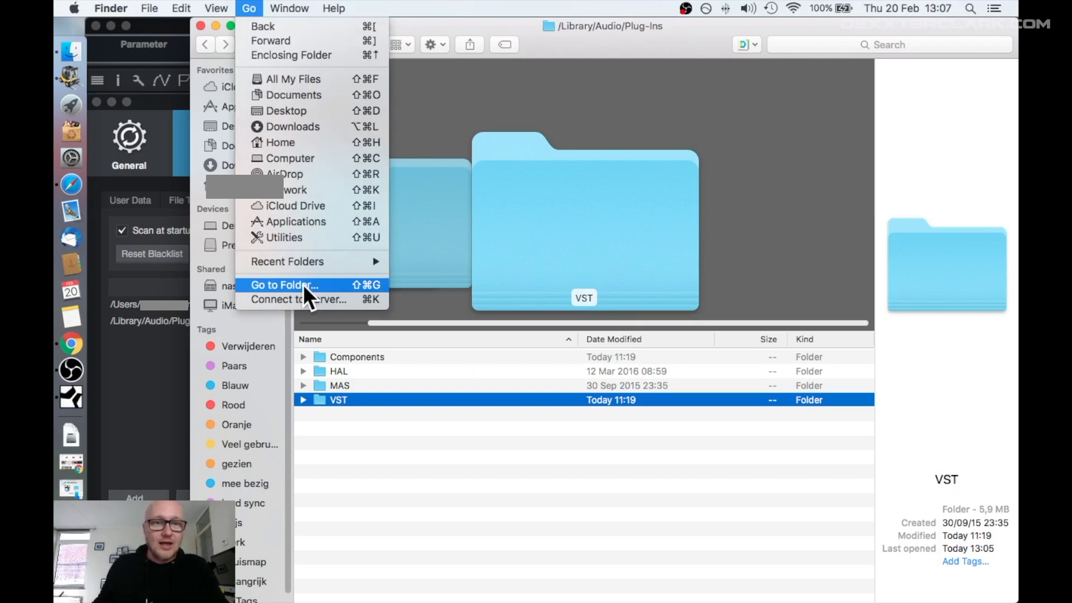
click(319, 285)
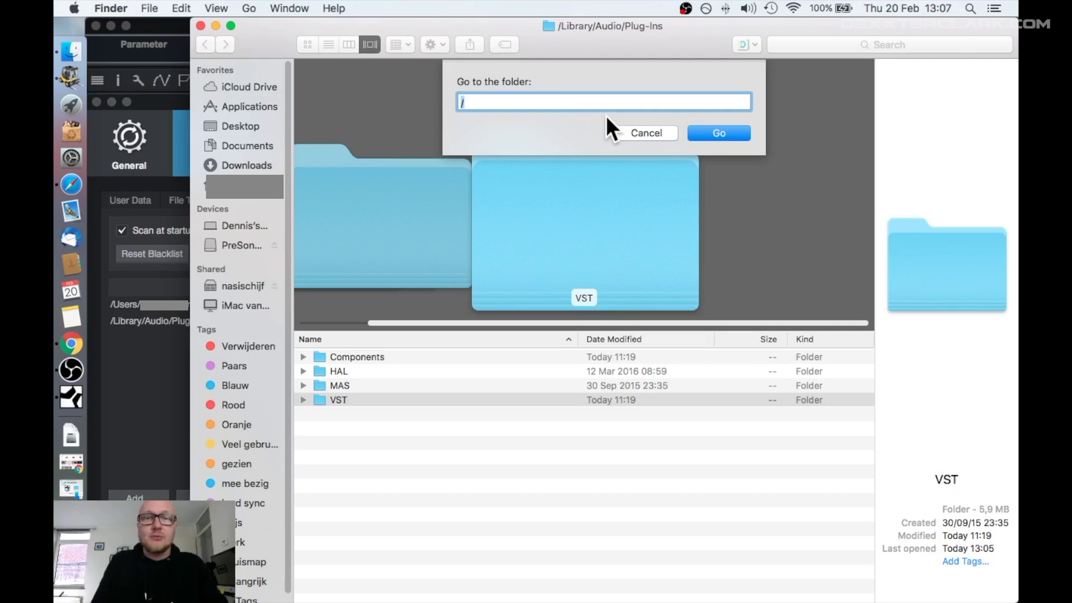
text(/)
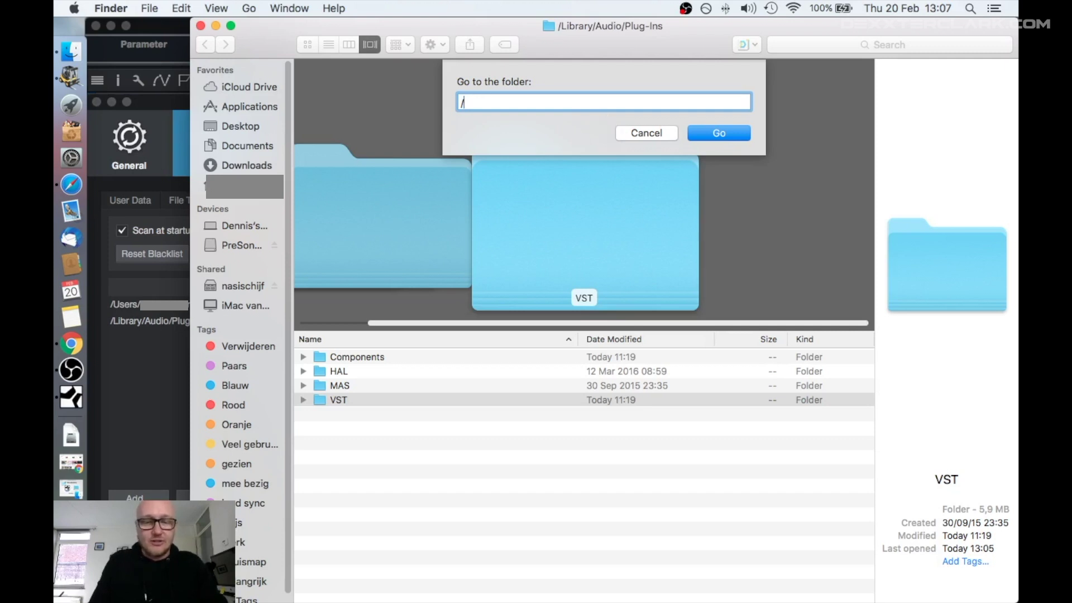
text(User)
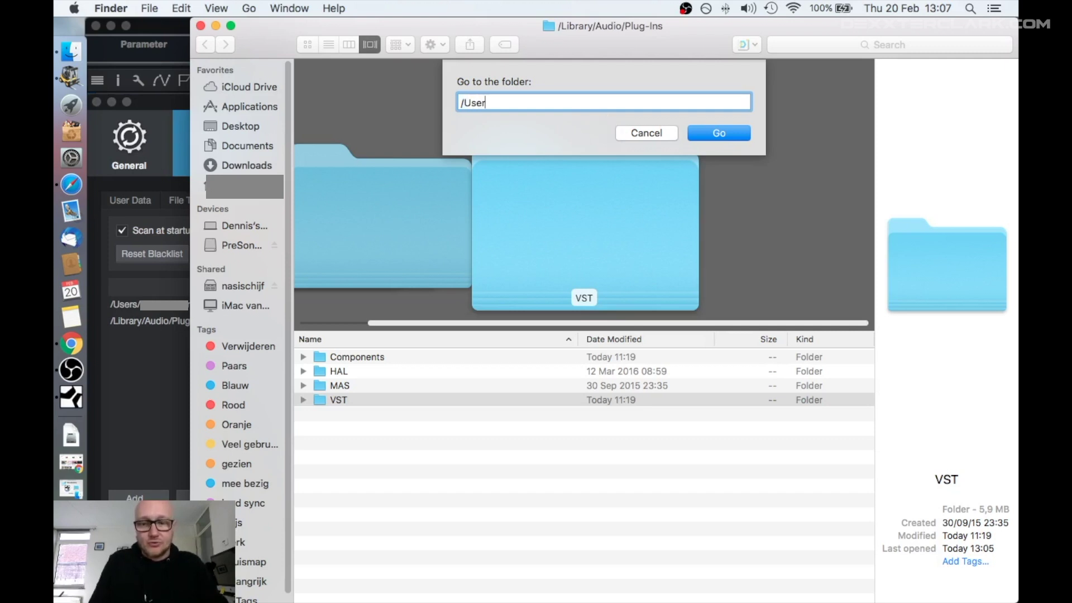
text(s/)
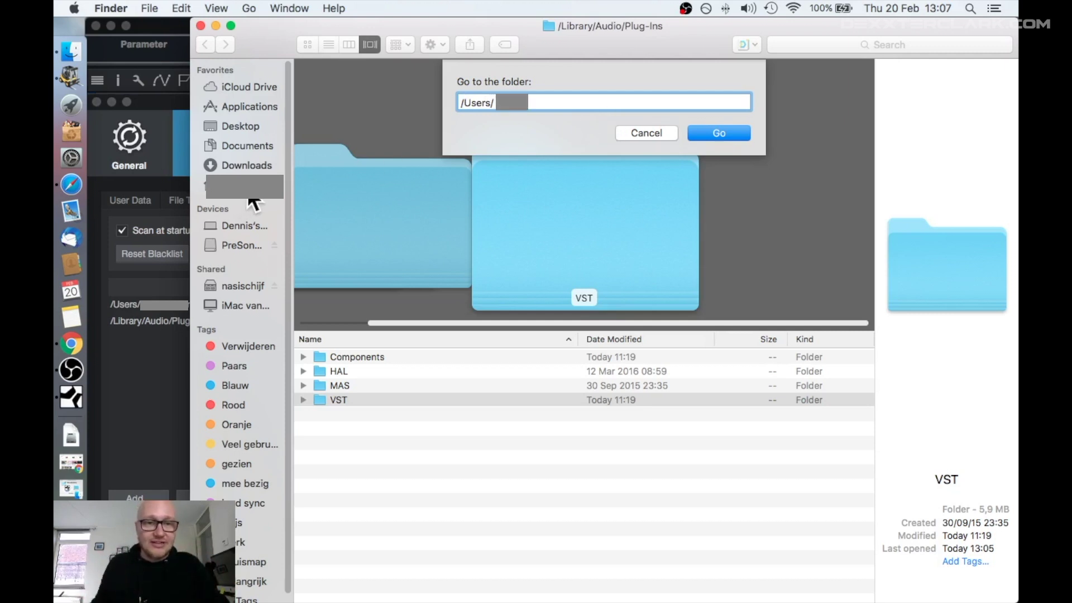
text(d)
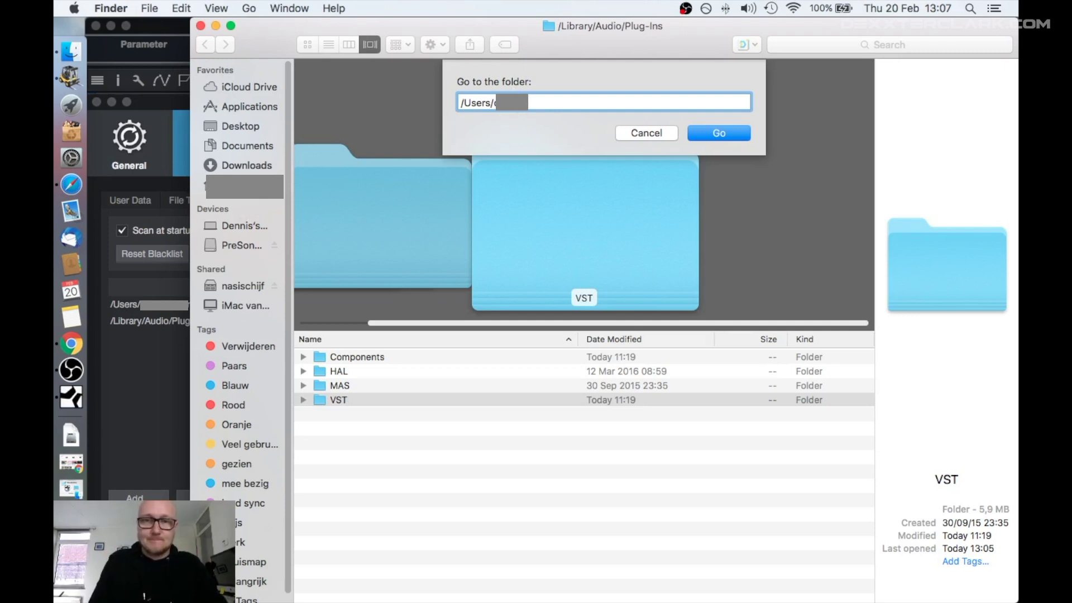
text(]/)
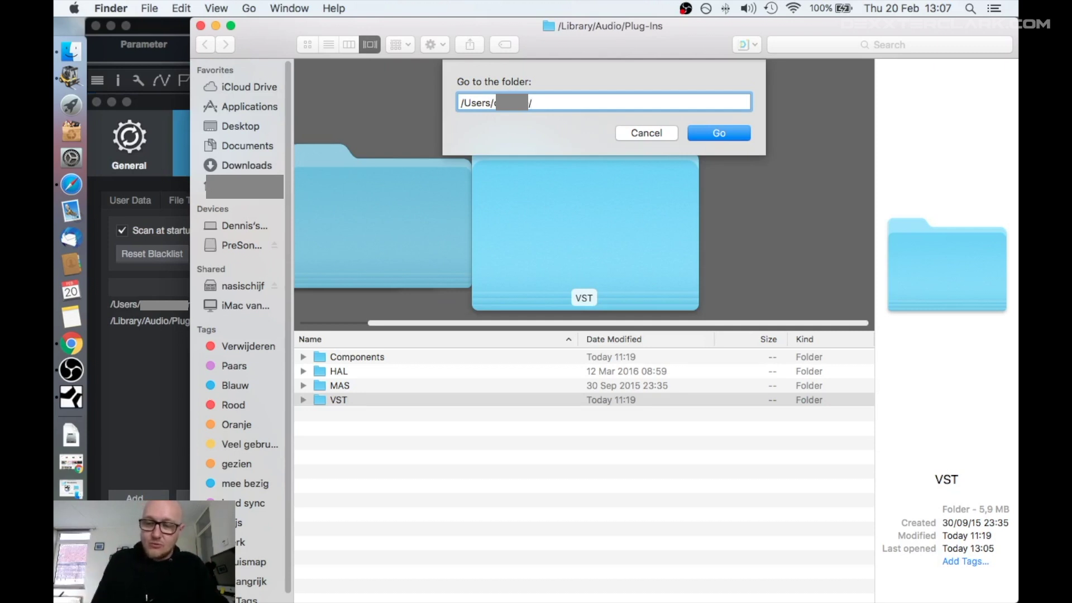
text(Lib)
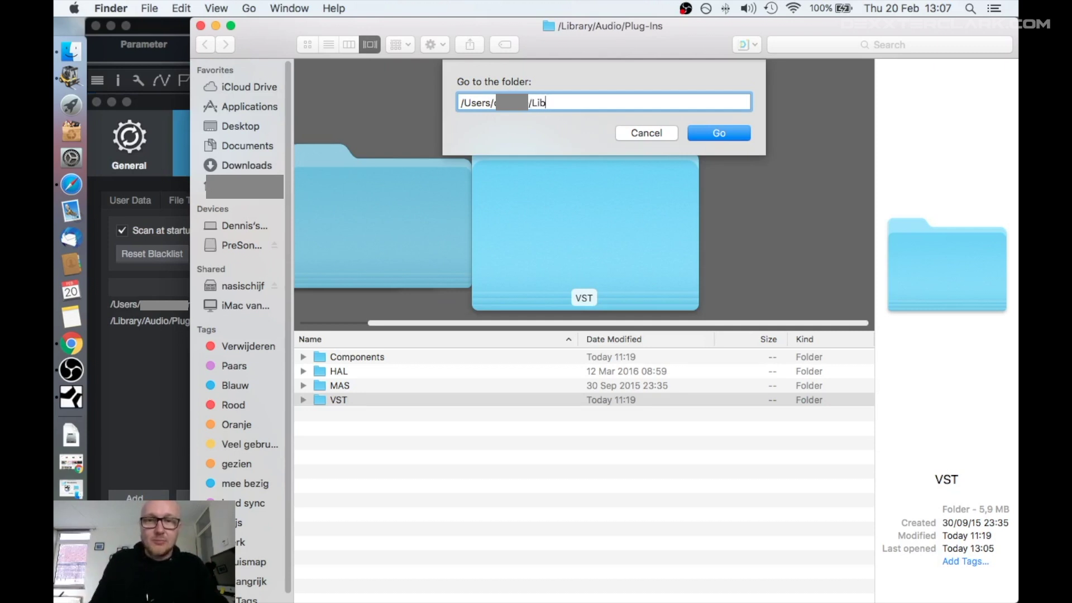
text(ary)
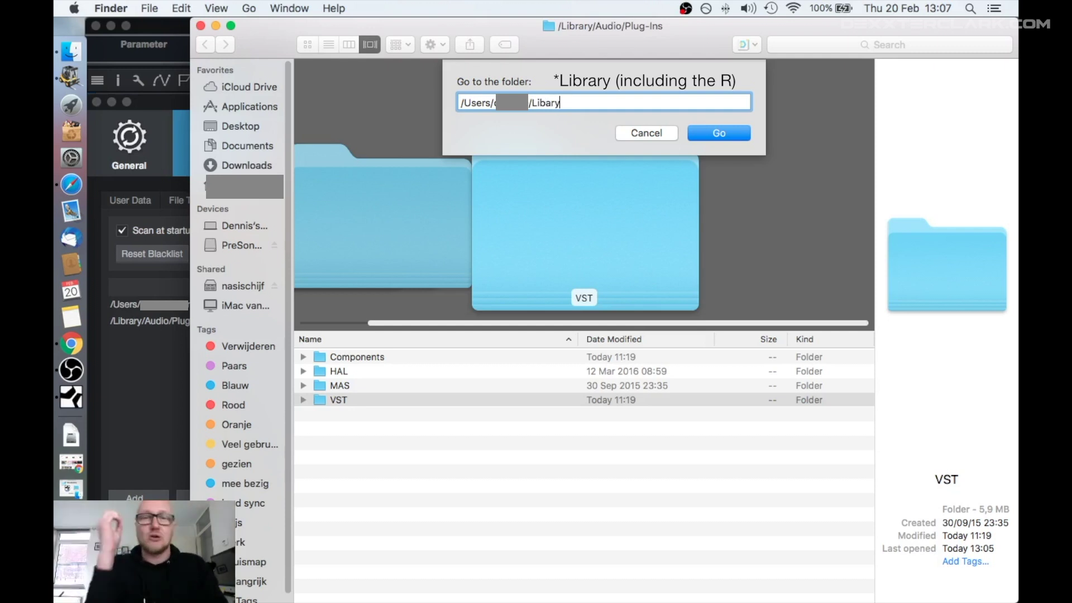
key(BackSpace)
key(BackSpace)
key(BackSpace)
key(BackSpace)
key(BackSpace)
key(BackSpace)
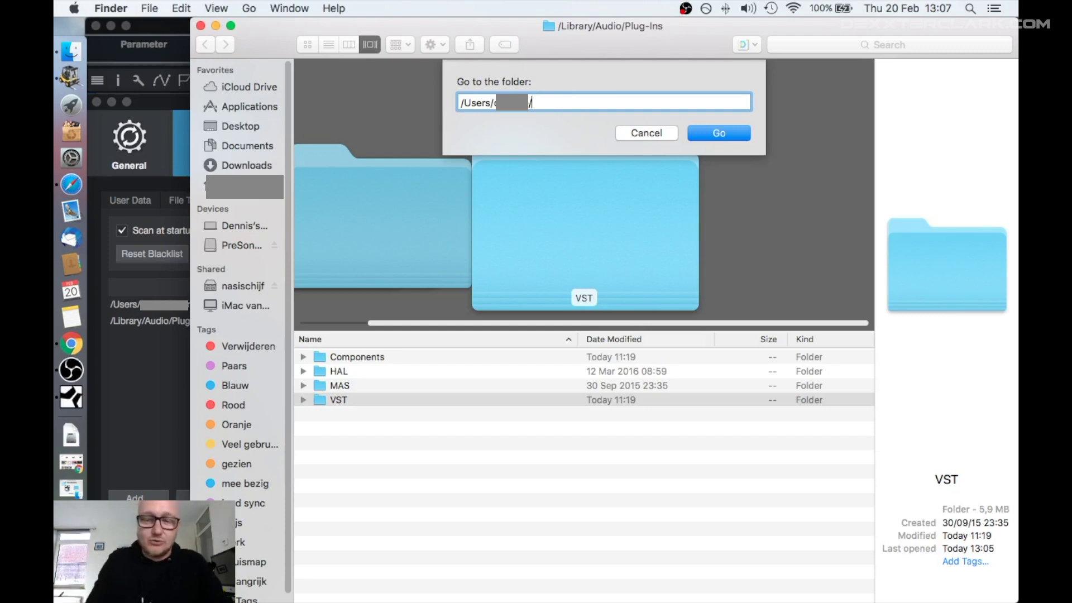
Step: Complete the path with Library, go to that user library, and open its Audio/Plug-Ins folder
text(Libr)
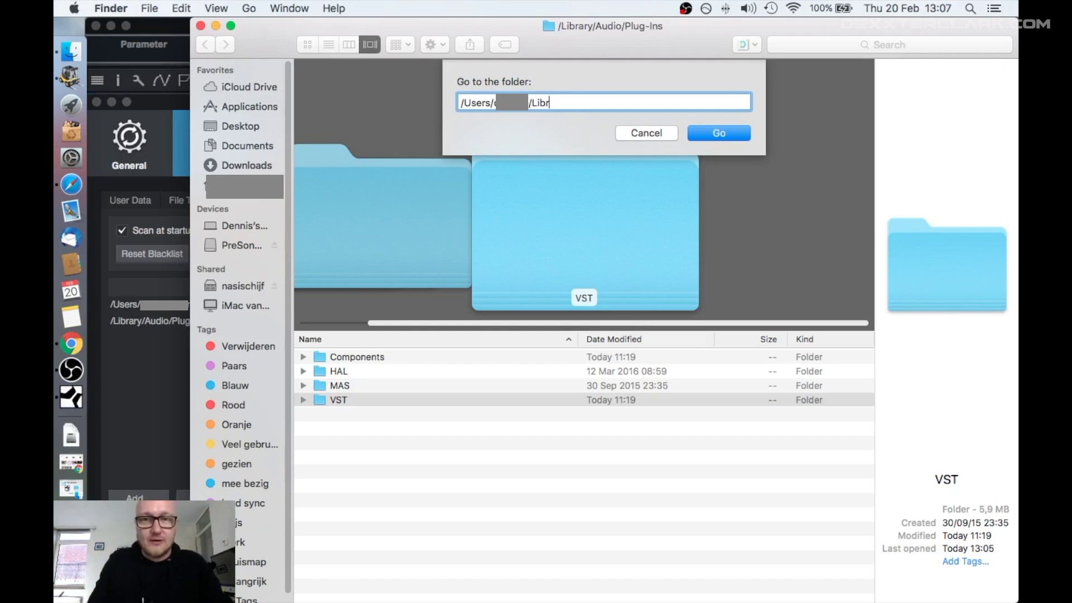
text(ary)
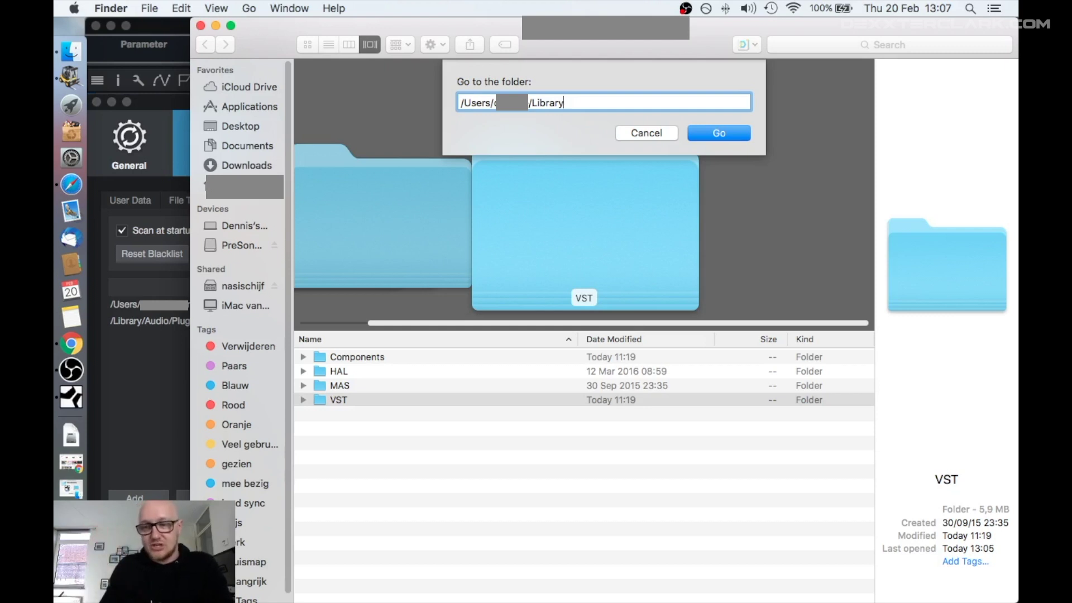
click(712, 134)
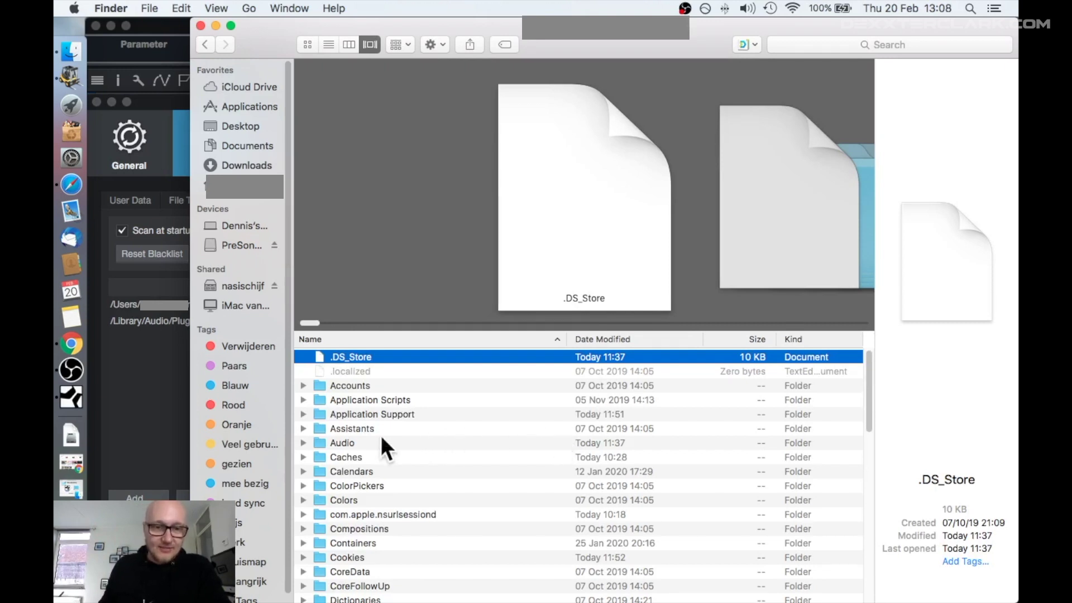
double_click(344, 444)
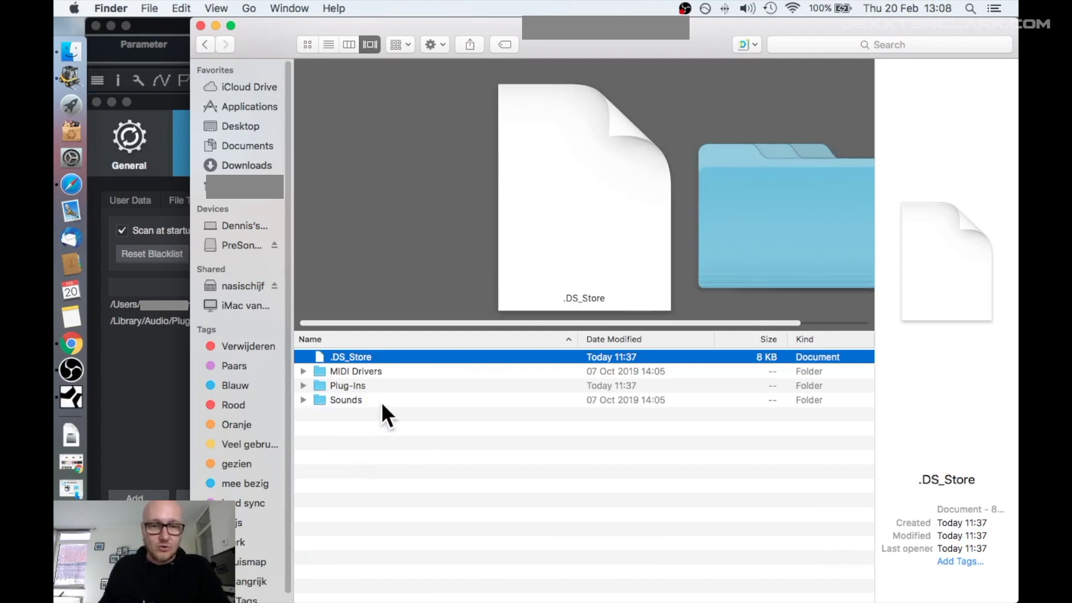
double_click(365, 386)
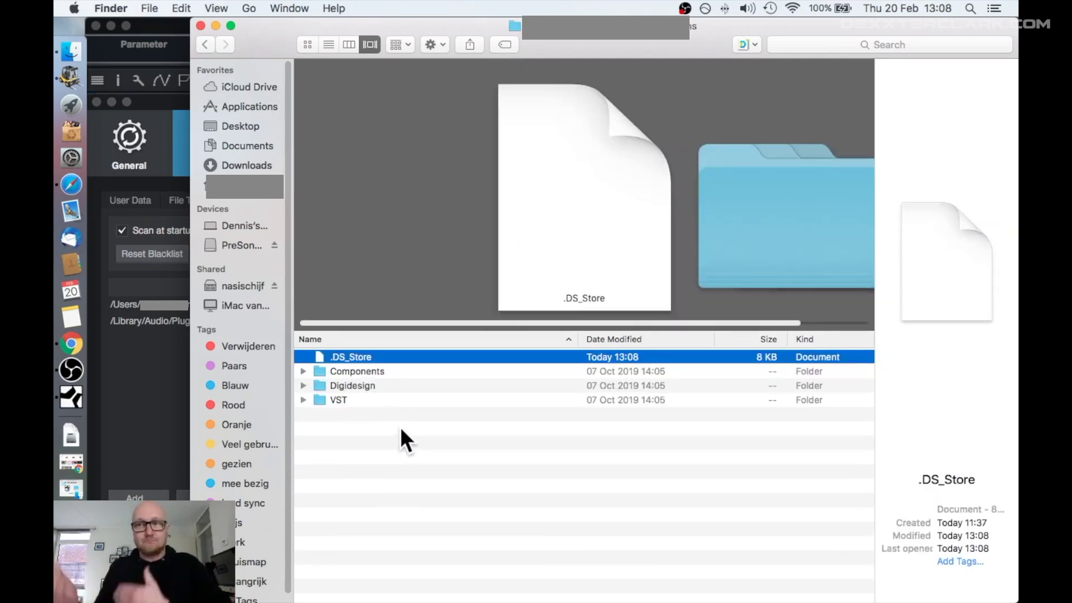
Step: Expand the Components and VST folders in the user's Plug-Ins folder to inspect their contents
click(361, 371)
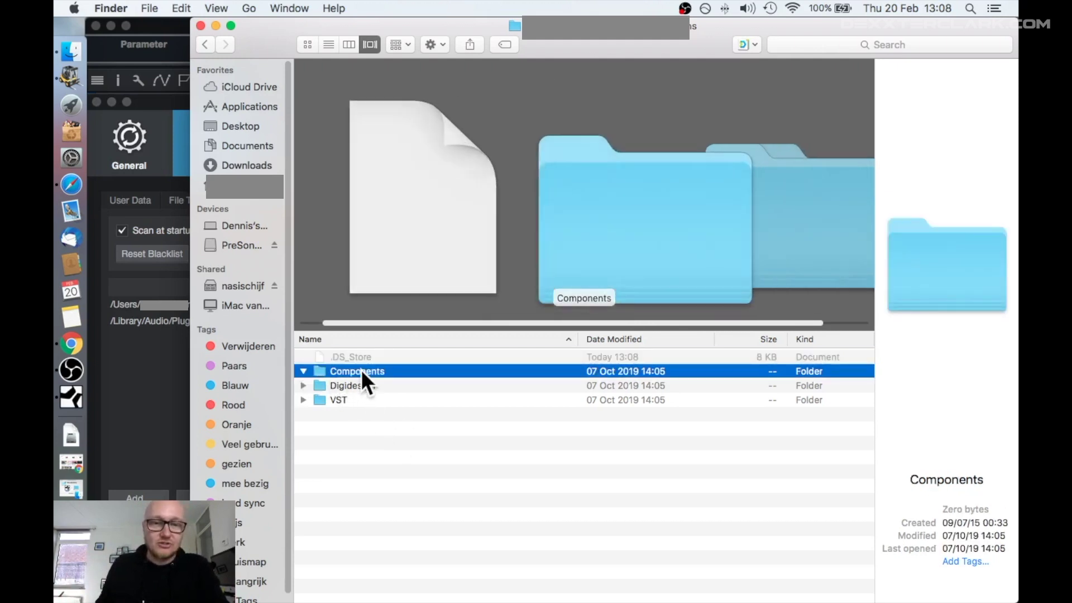
click(326, 399)
click(306, 400)
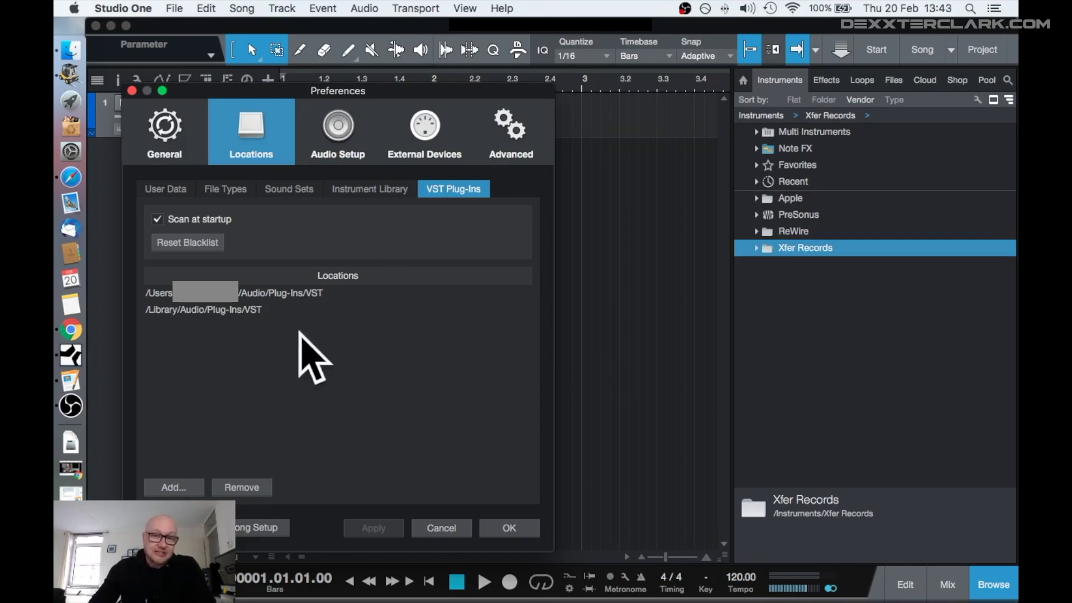
Step: In Studio One's VST plug-in locations, view the chooser for adding a folder, cancel it, and select the user-library VST path
click(188, 488)
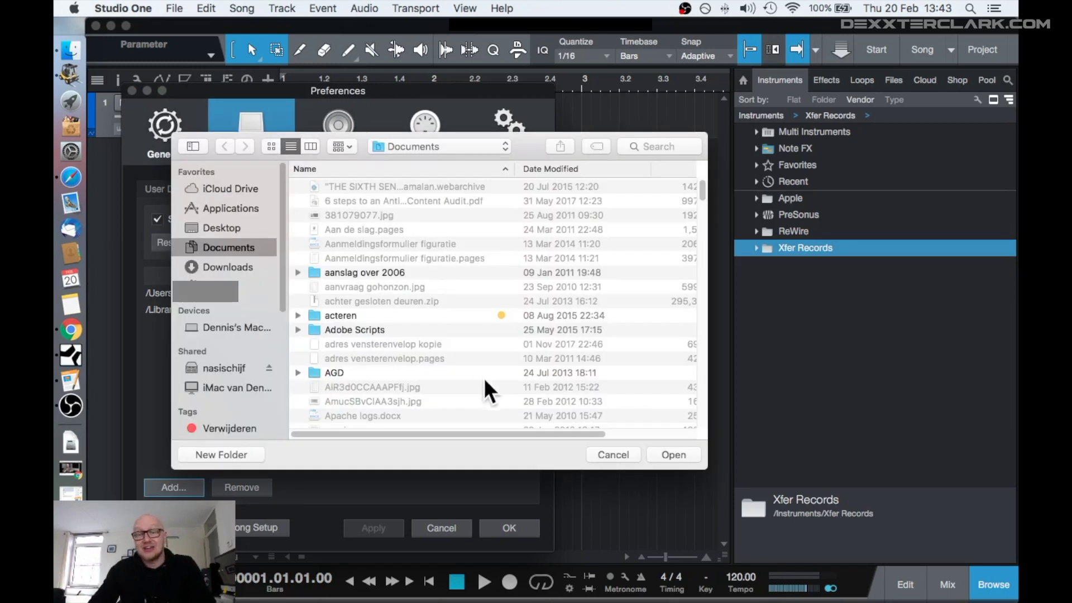
click(620, 456)
click(267, 297)
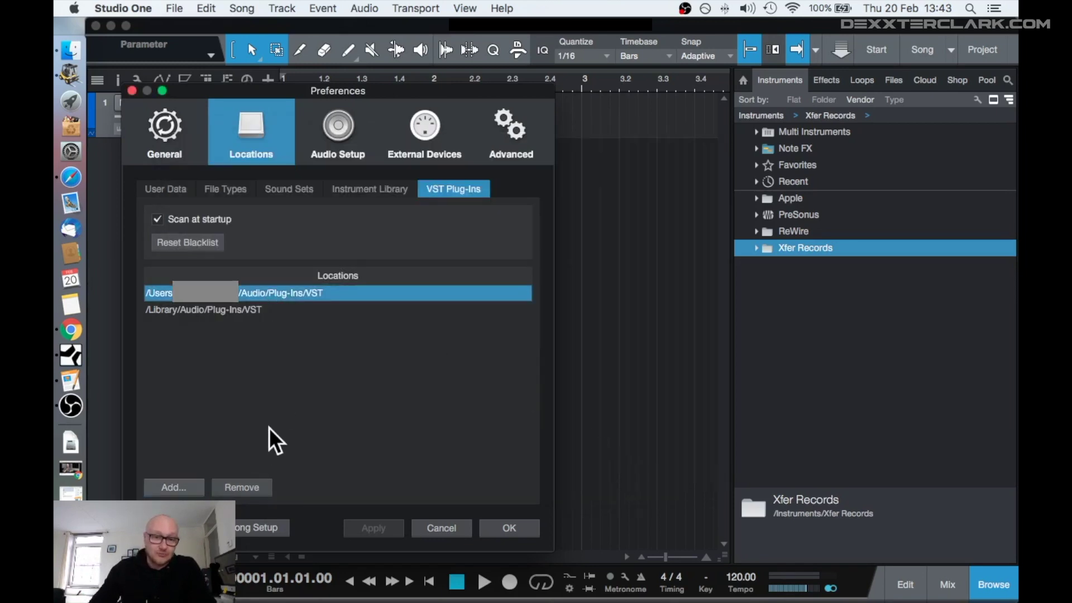
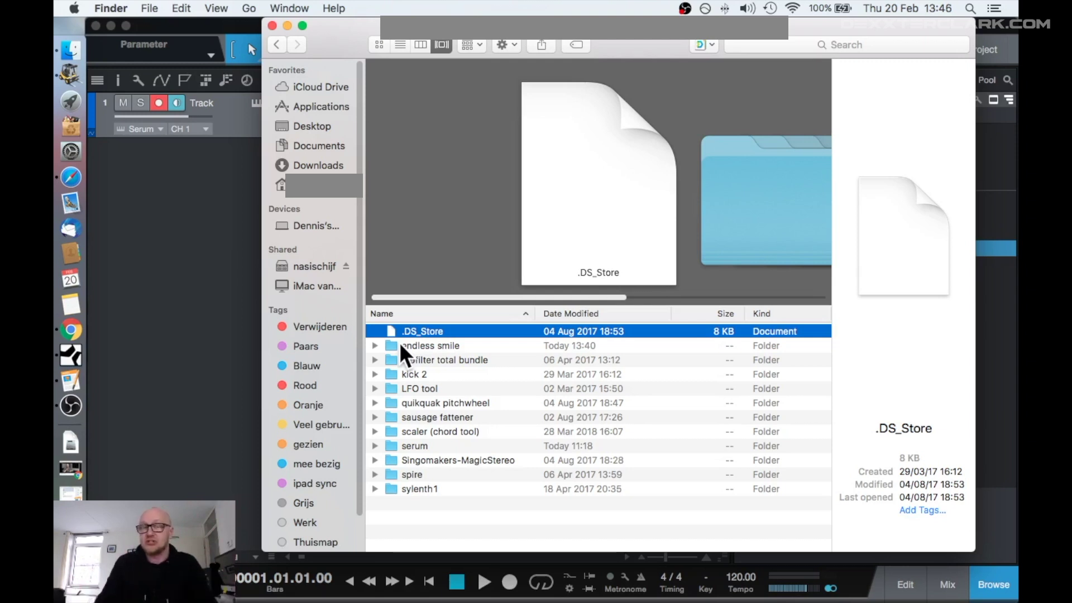
Step: Open the endless smile folder in Finder and start the installation from Endless Smile-1.0.0-Installer.dmg
double_click(394, 344)
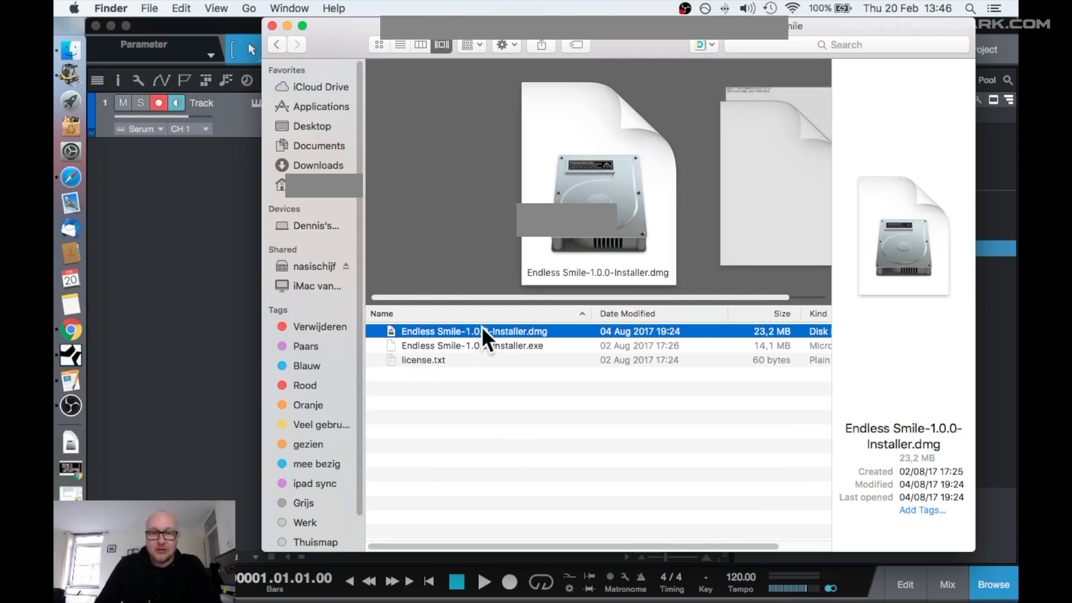
double_click(489, 330)
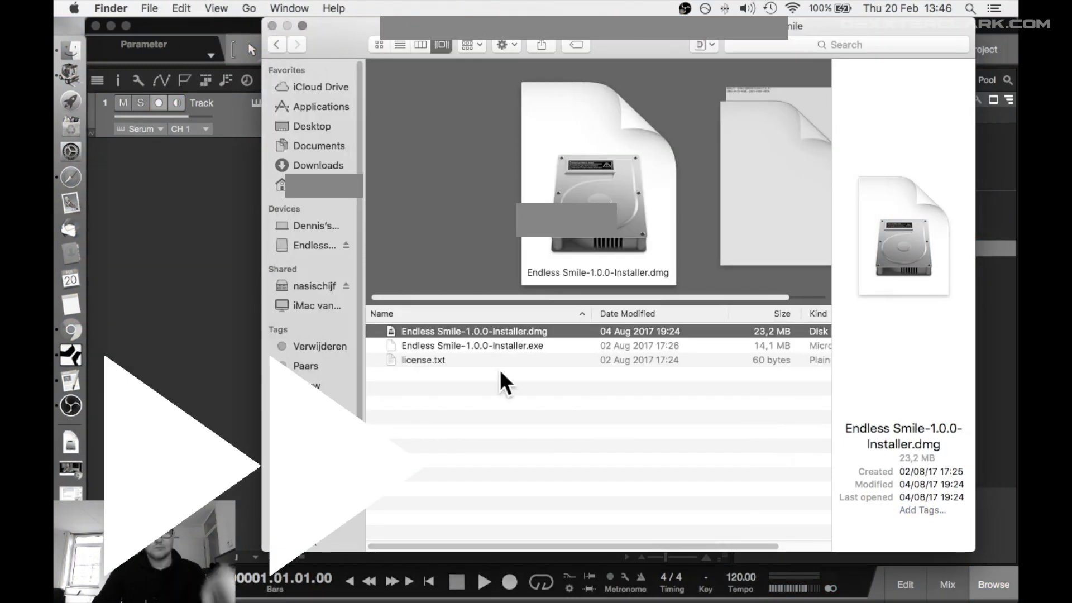
double_click(477, 343)
Step: Open the Sonic Academy KICK 2 - V1.05 folder and launch its Mac installer package KICK 2 - V1.05.pkg
double_click(345, 73)
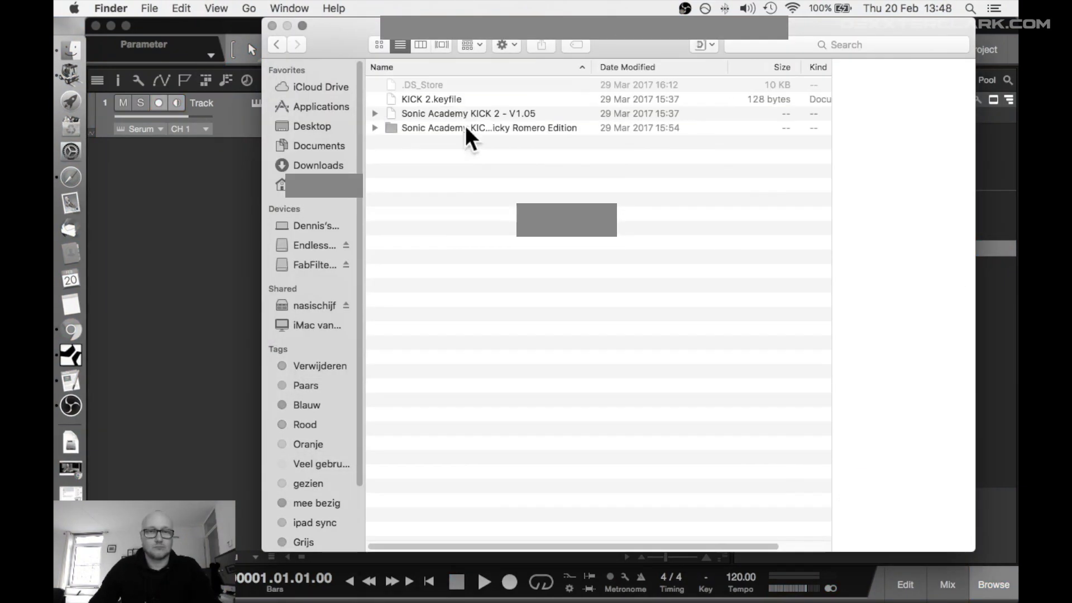
double_click(464, 125)
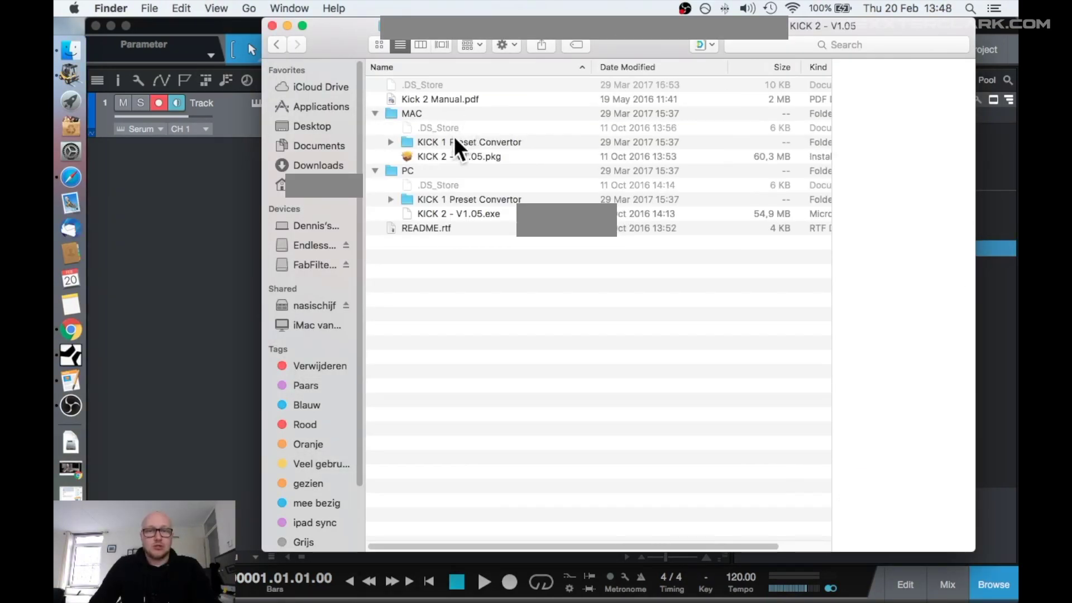
double_click(454, 156)
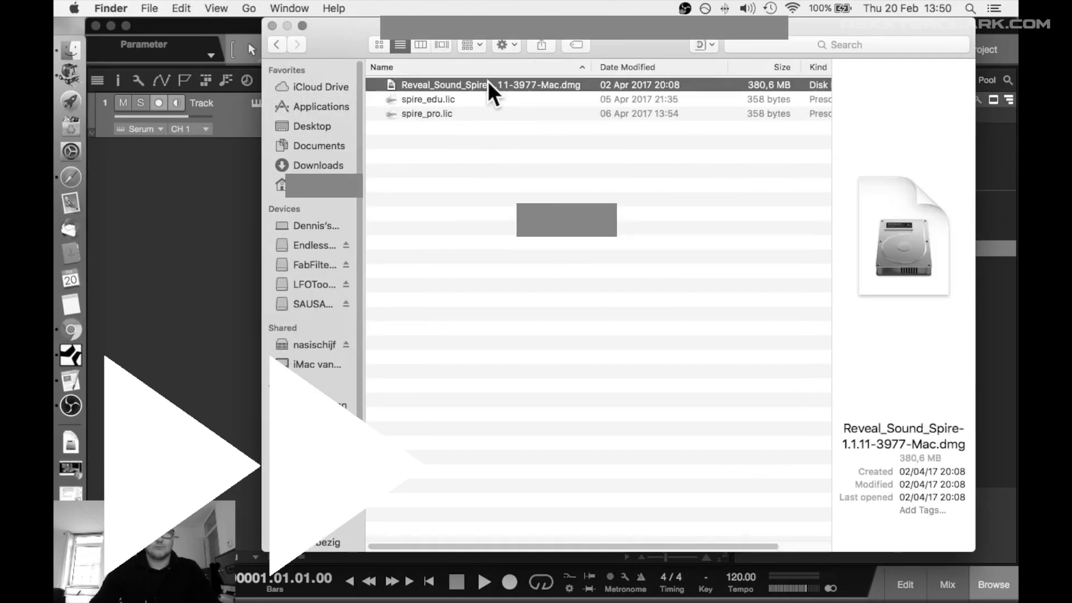
Step: Mount Reveal_Sound_Spire-1.1.11-3977-Mac.dmg and run the Spire AU and VST installers, continuing despite the expired certificate
double_click(488, 84)
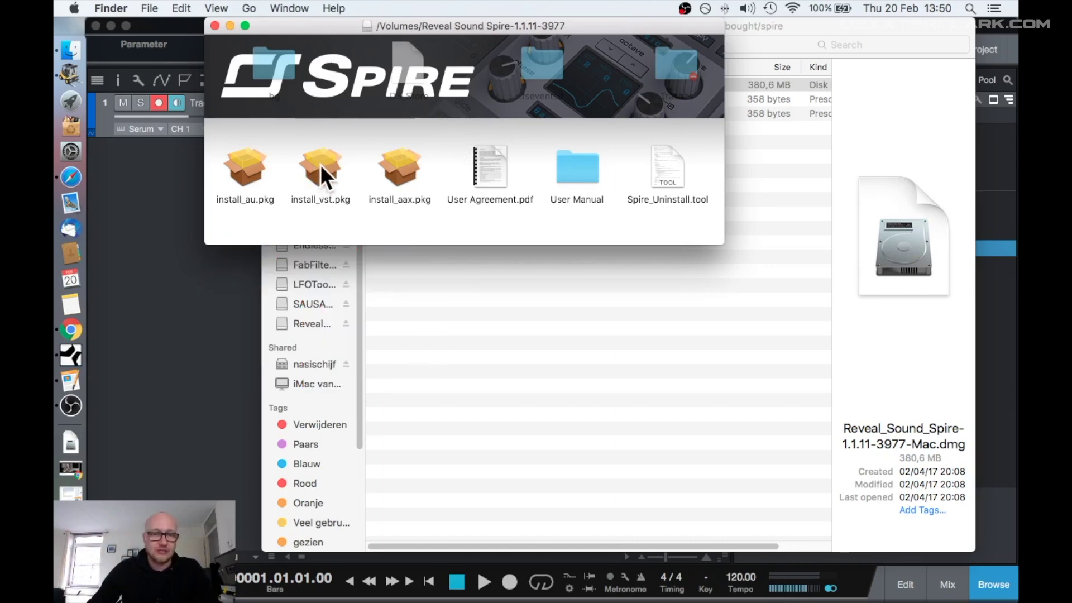
double_click(245, 167)
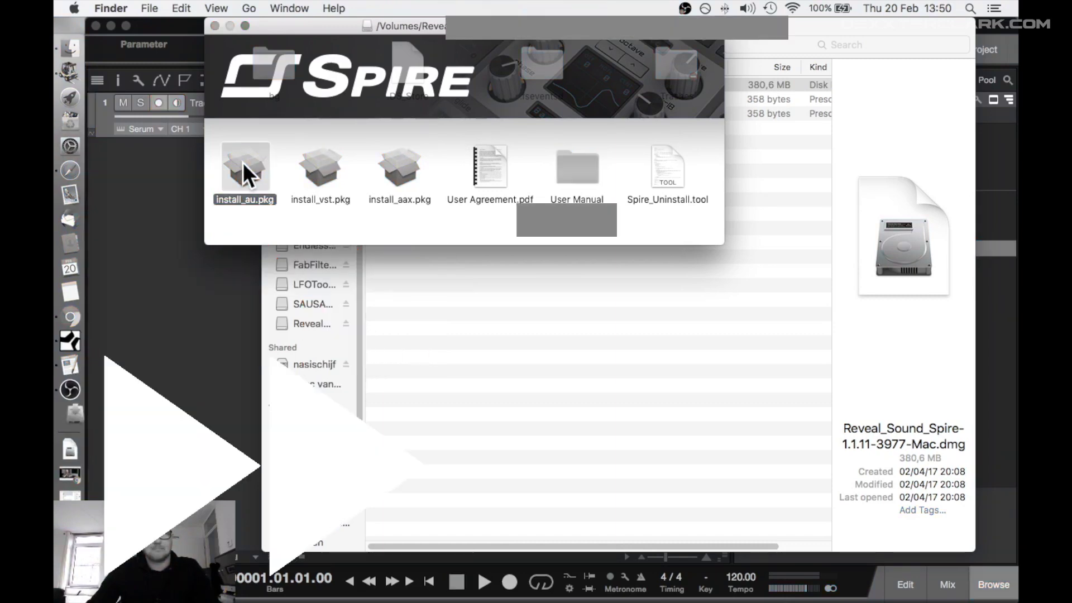
click(726, 405)
click(726, 406)
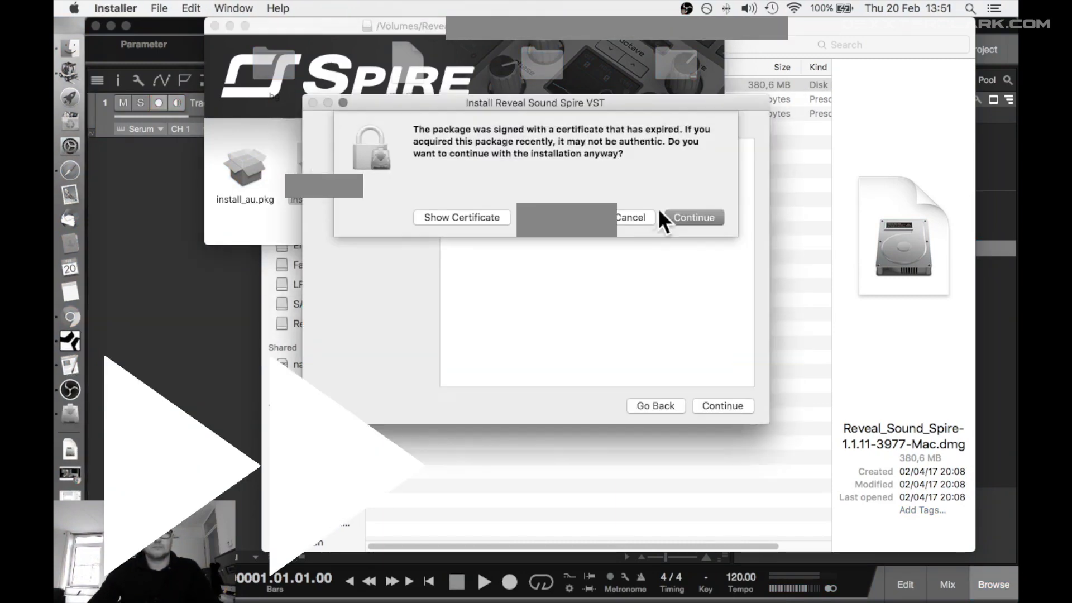
click(659, 212)
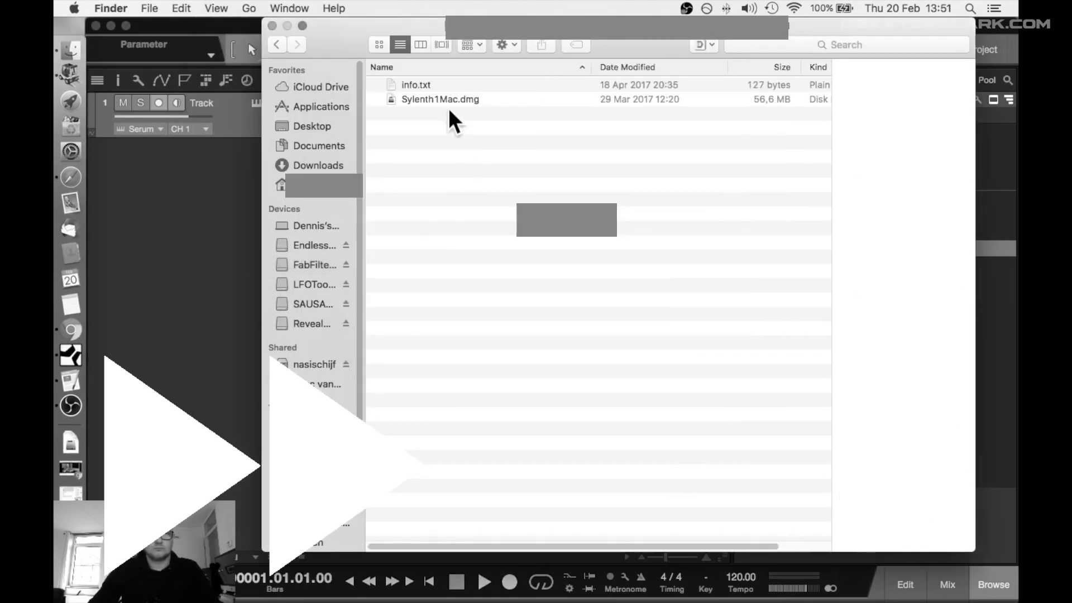
Step: Mount Sylenth1Mac.dmg, then run the Sylenth1 installer, authorising it with the account password
double_click(440, 99)
double_click(479, 84)
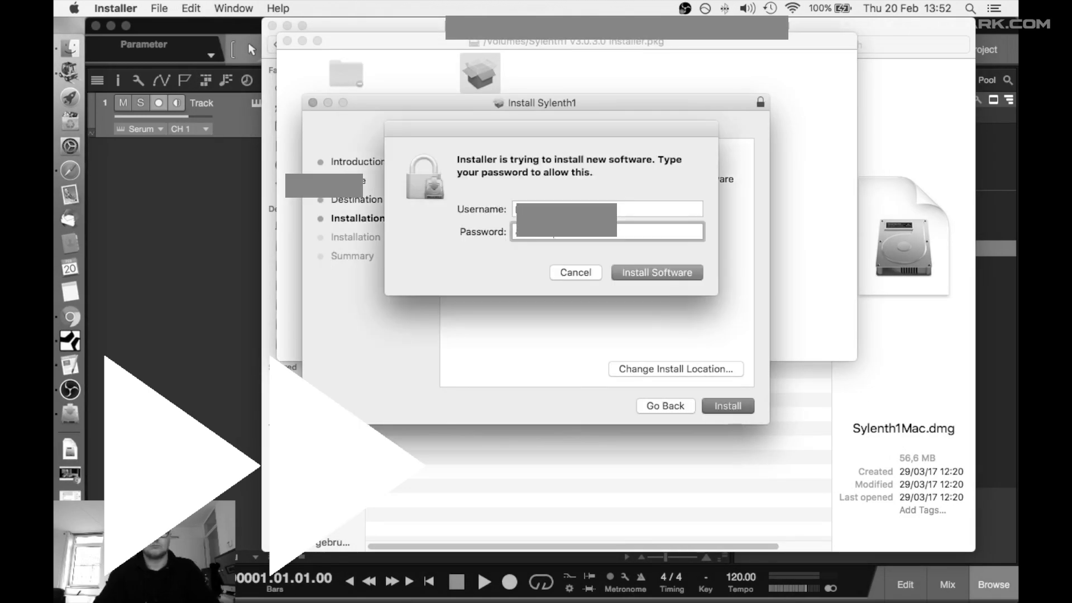
key(Return)
click(725, 407)
click(175, 222)
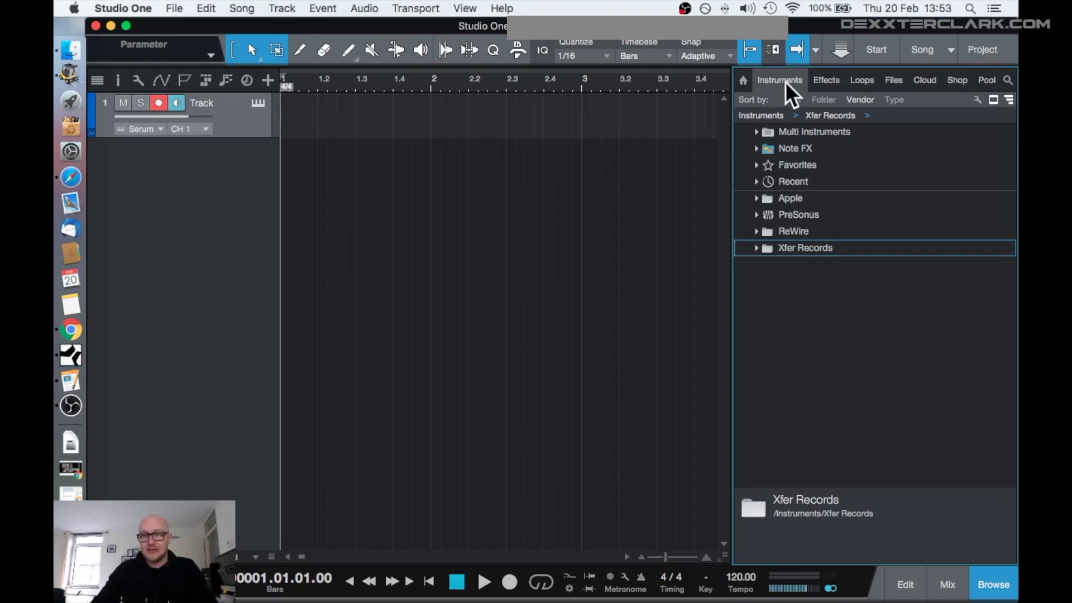
Step: Refresh the instrument browser in Studio One and check the Xfer Records folder for the newly installed plug-ins
right_click(802, 287)
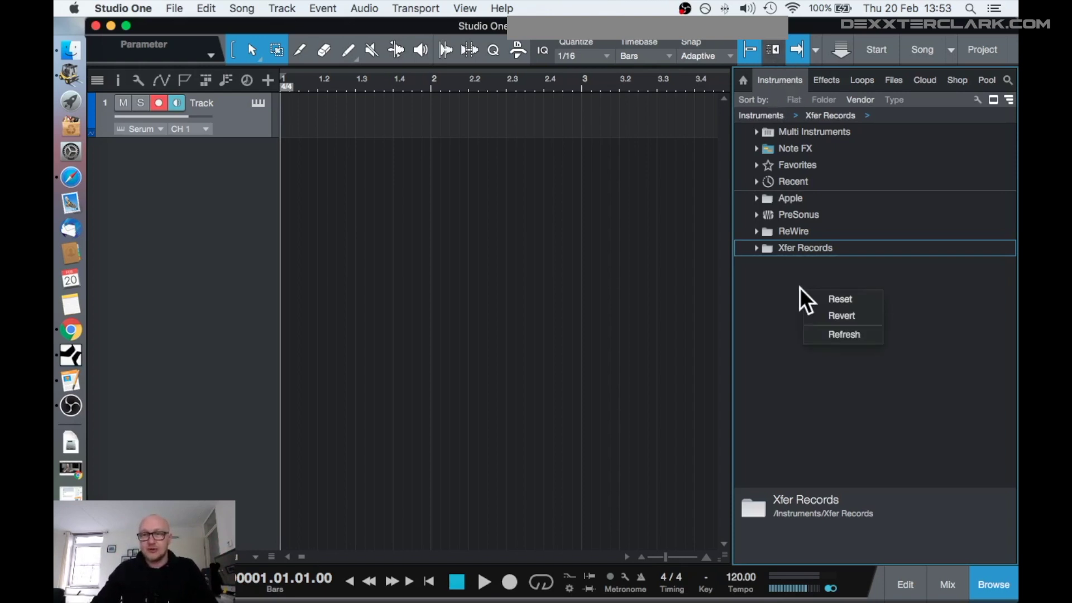
click(864, 334)
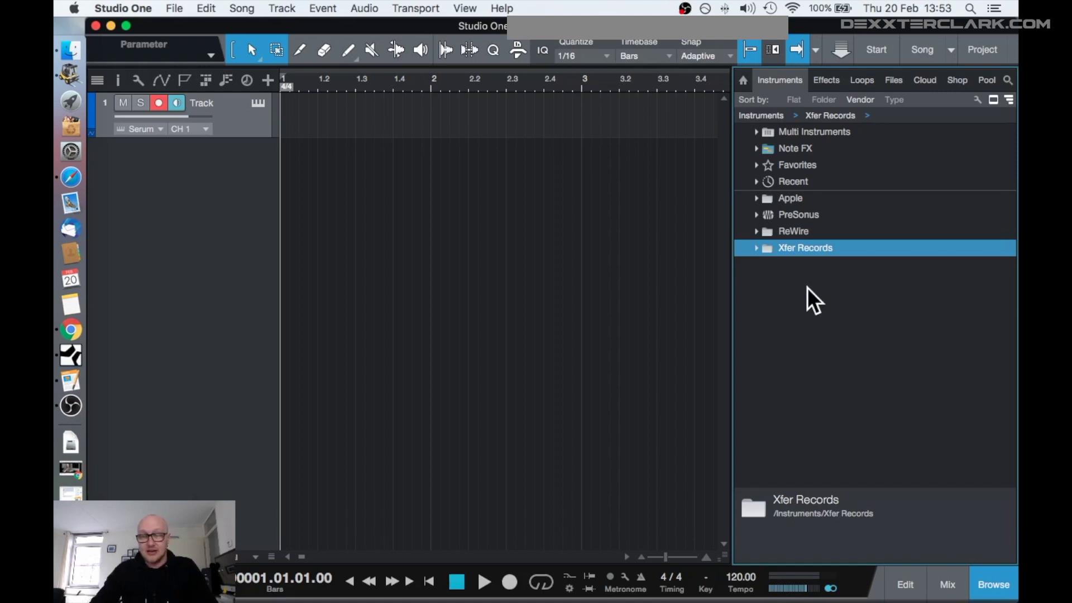
click(758, 251)
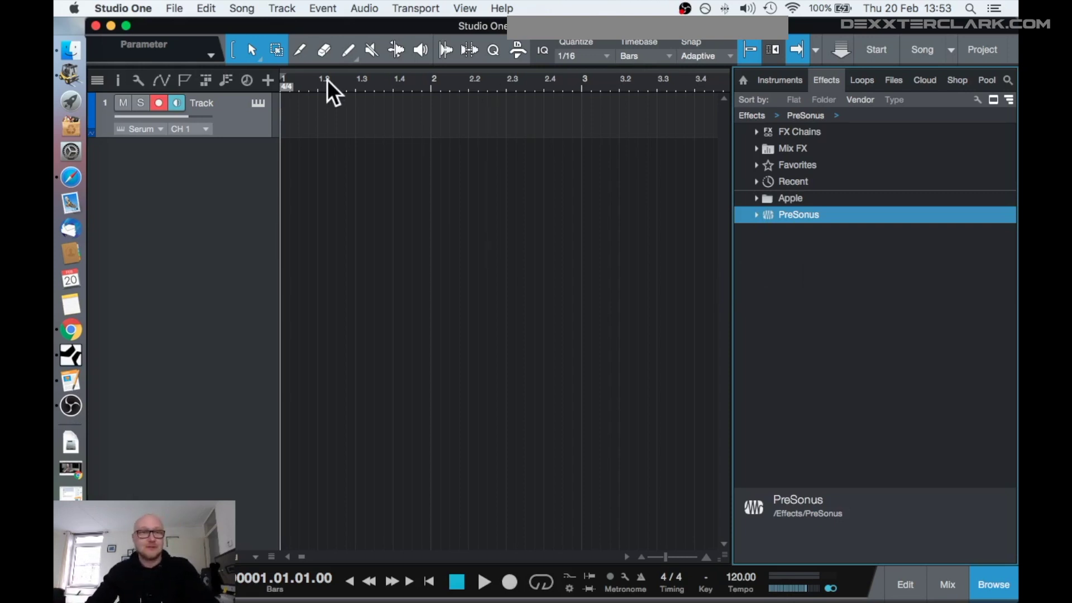
Step: Quit Studio One
click(129, 8)
click(165, 302)
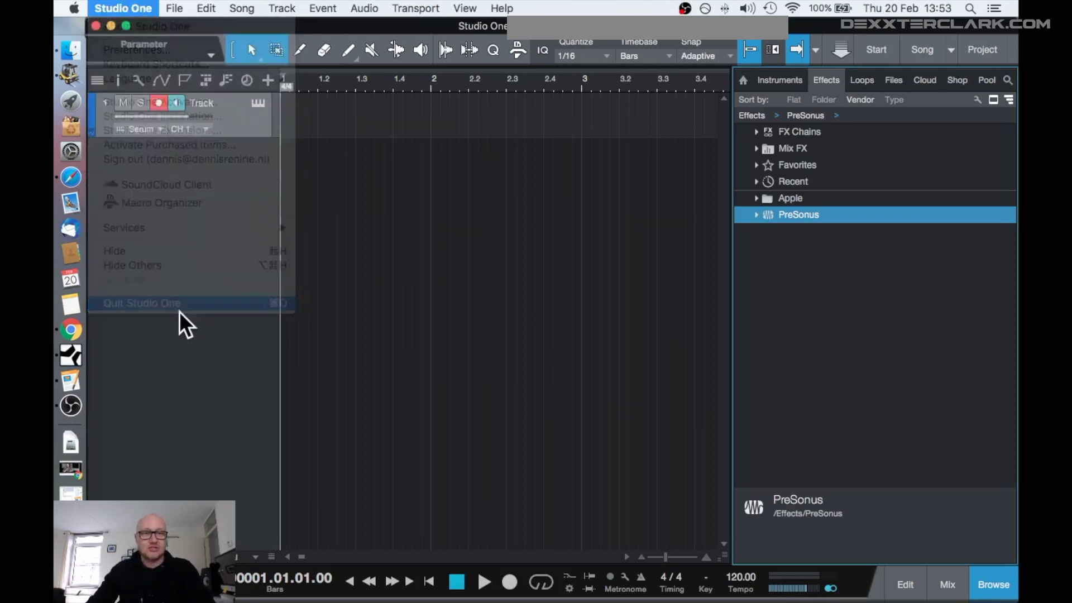
Step: Relaunch Studio One, browse the installed instruments and add Kick 2 from the Sonic Academy folder to a new track
click(68, 102)
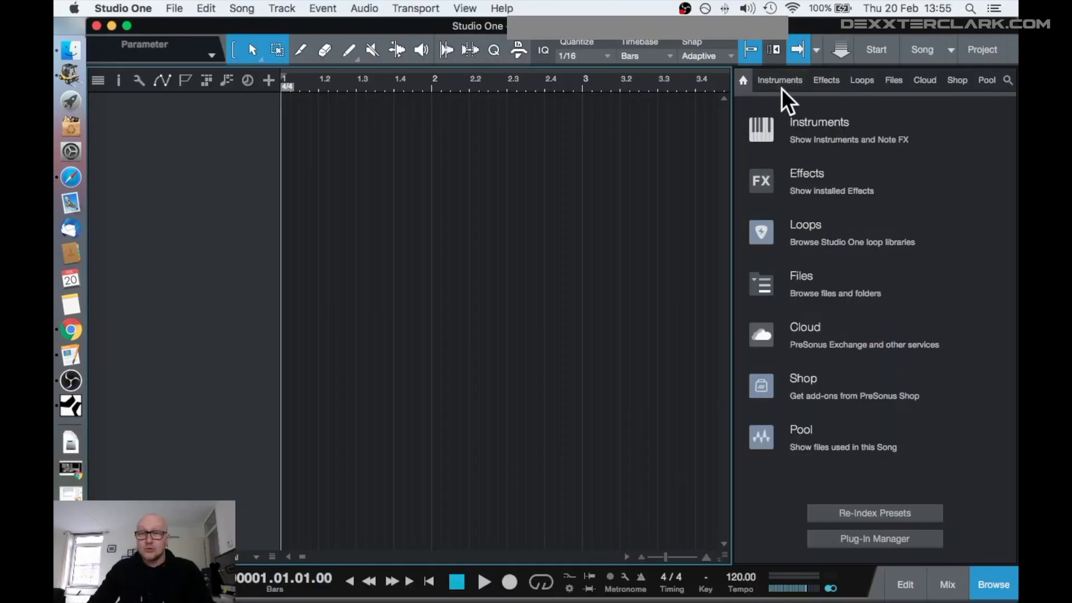
click(782, 88)
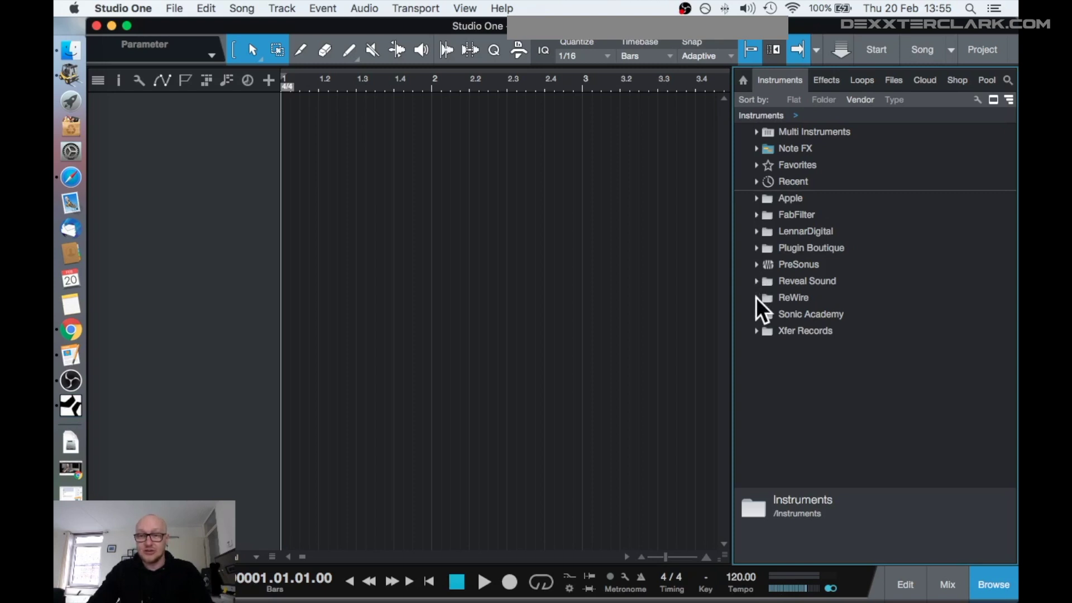
click(757, 314)
click(793, 331)
drag(825, 330, 265, 123)
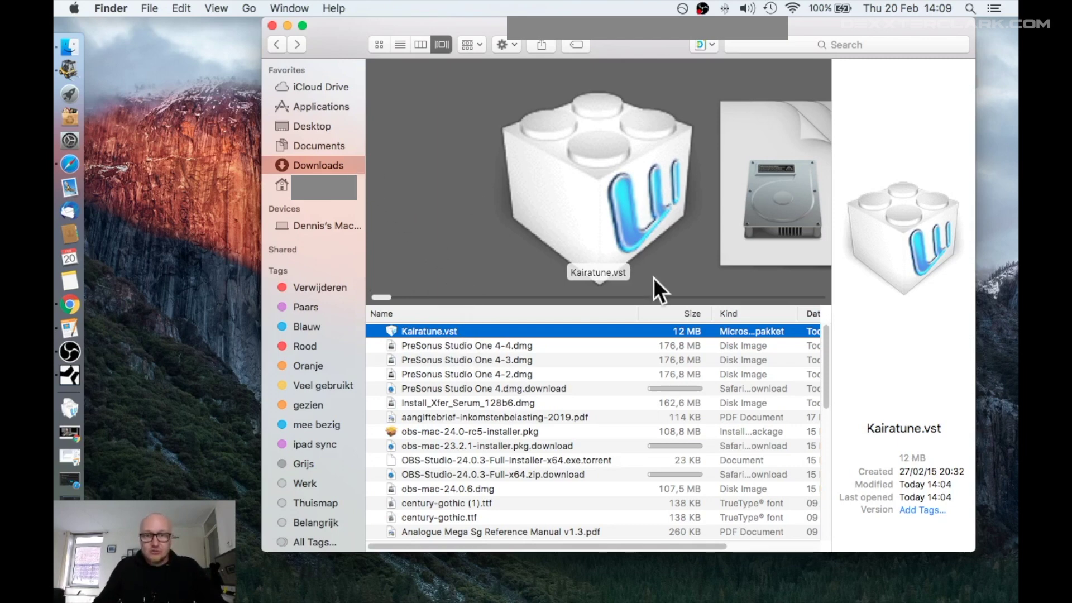
Step: Copy Kairatune.vst from Downloads and open the system folder /Library/Audio/Plug-Ins/VST in Finder
right_click(474, 330)
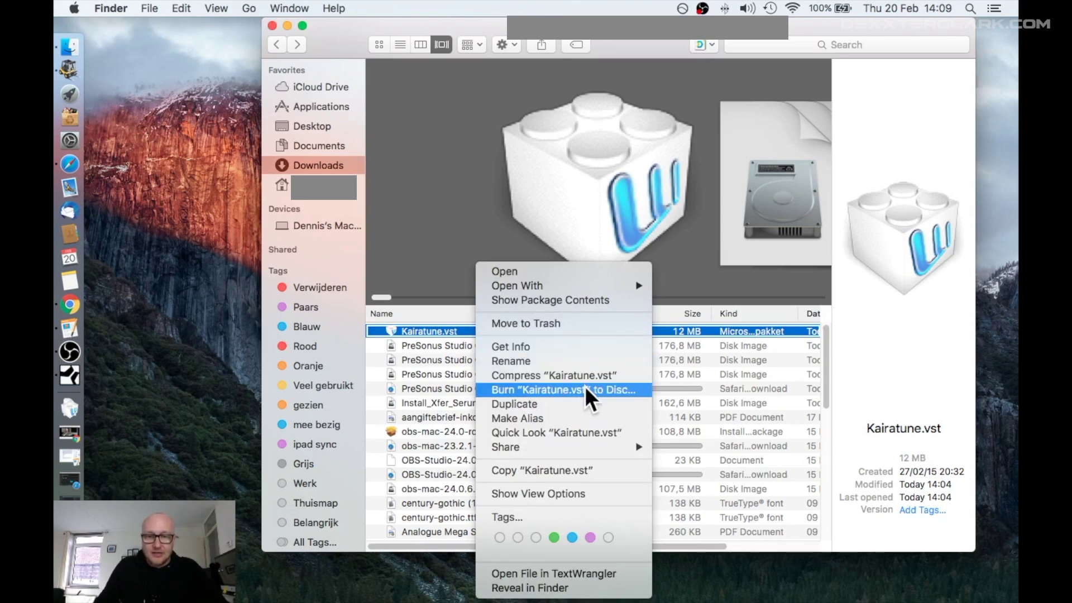
click(614, 471)
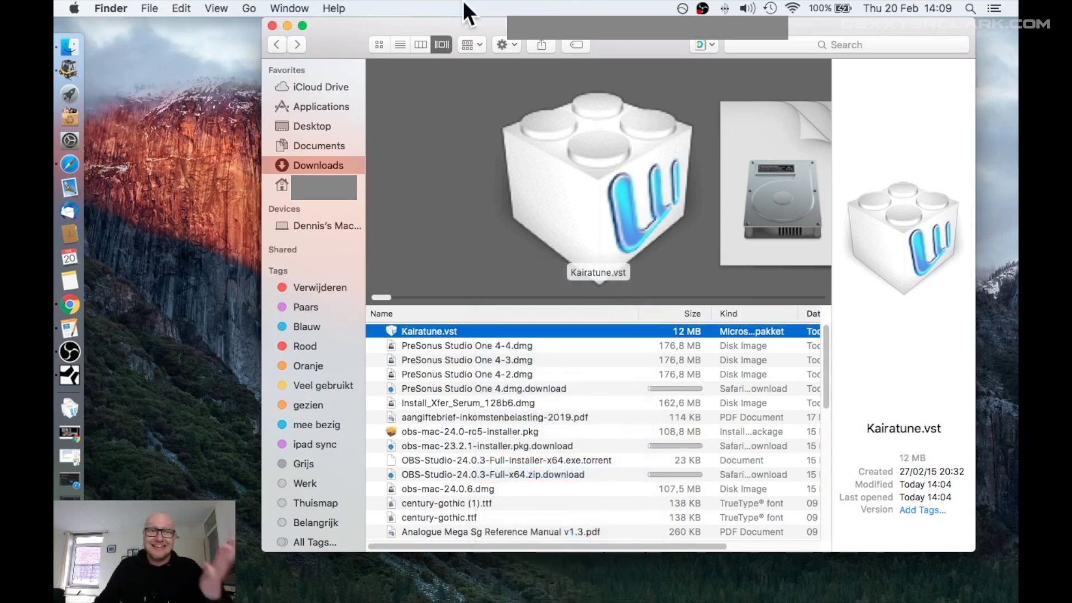
click(252, 5)
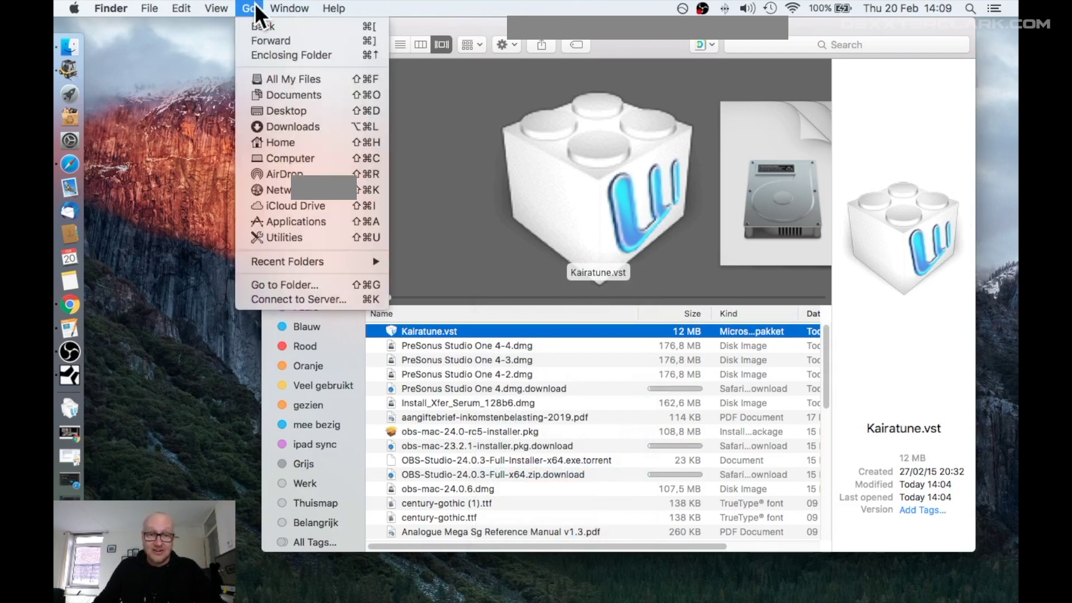
click(362, 288)
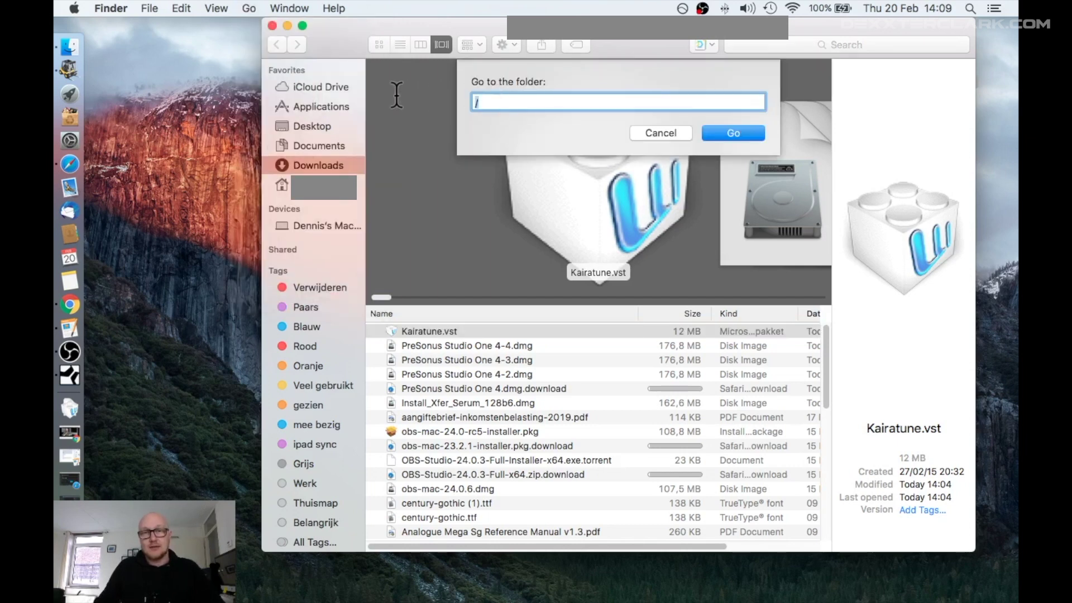
text(/)
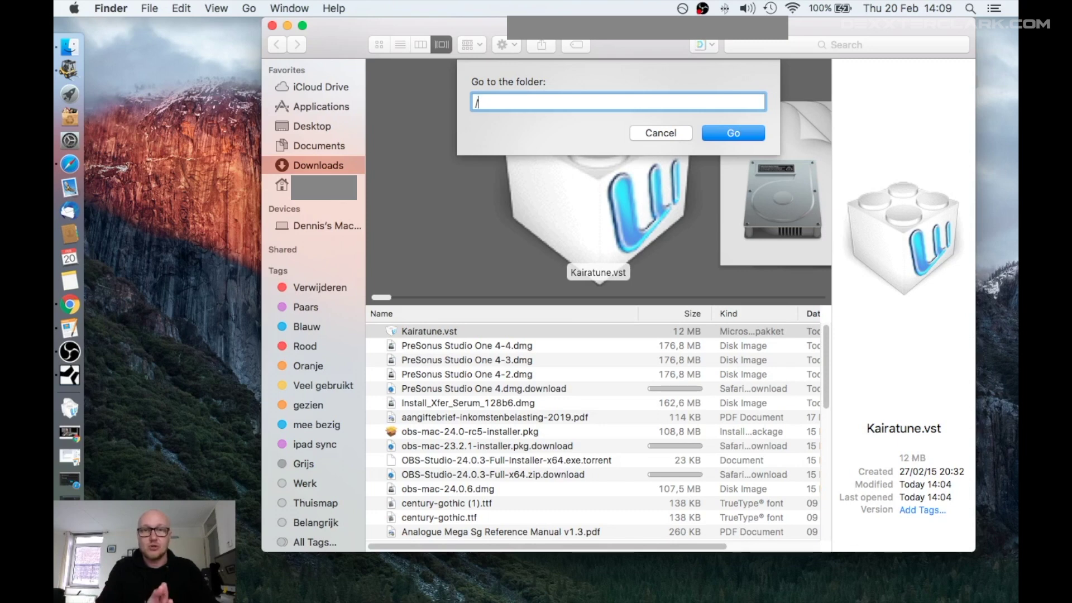
text(L)
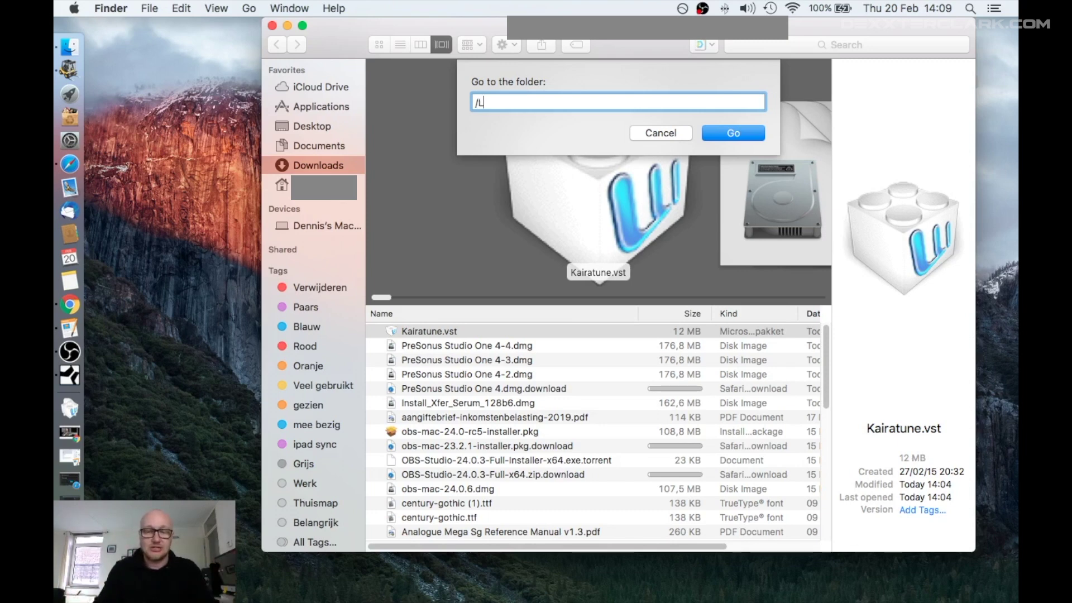
text(ibrary)
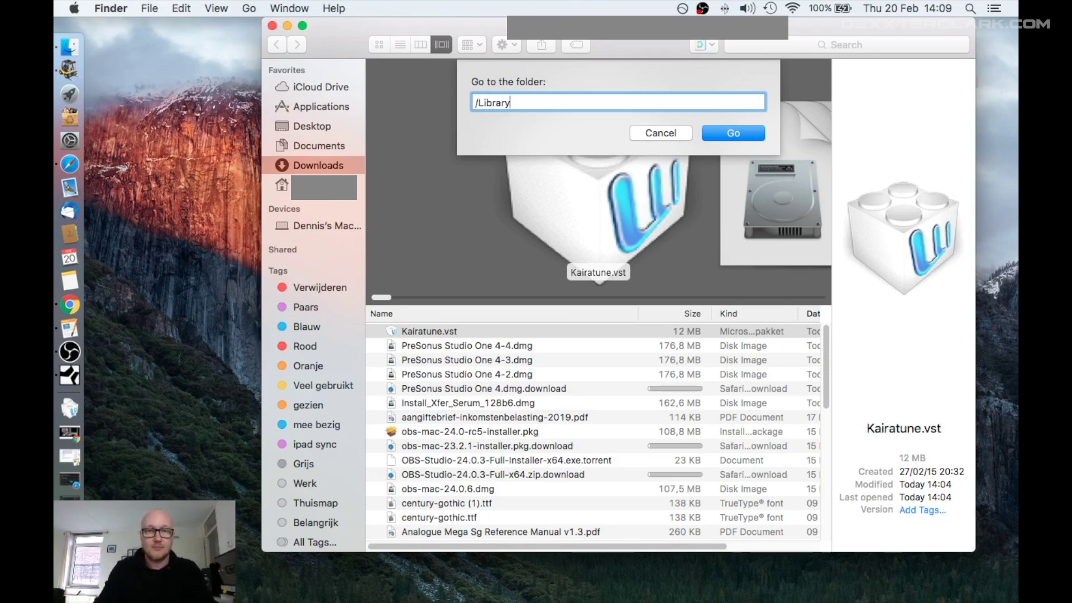
key(Return)
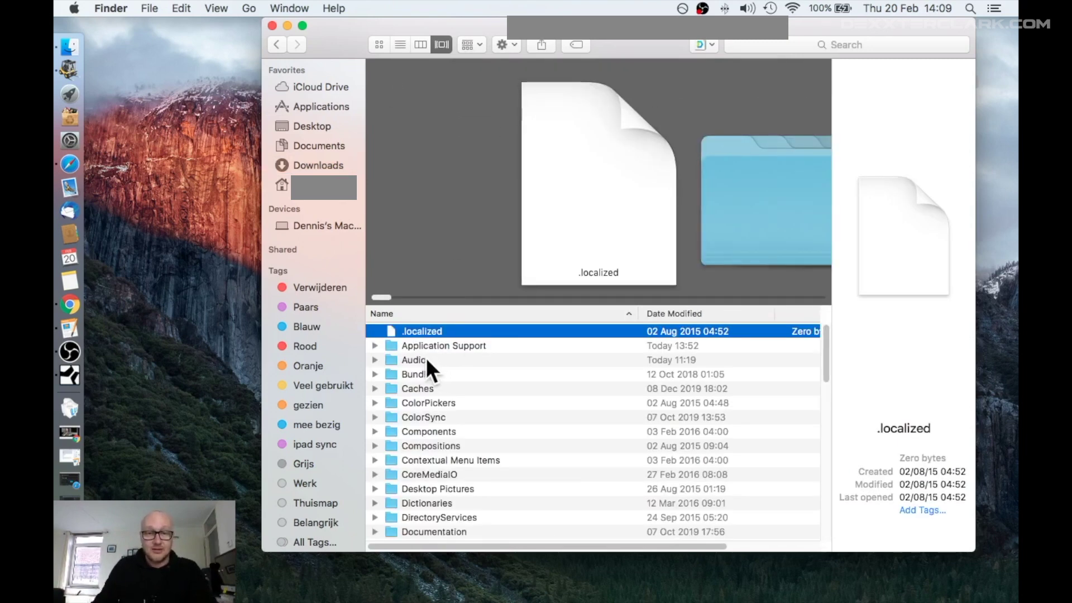
double_click(426, 360)
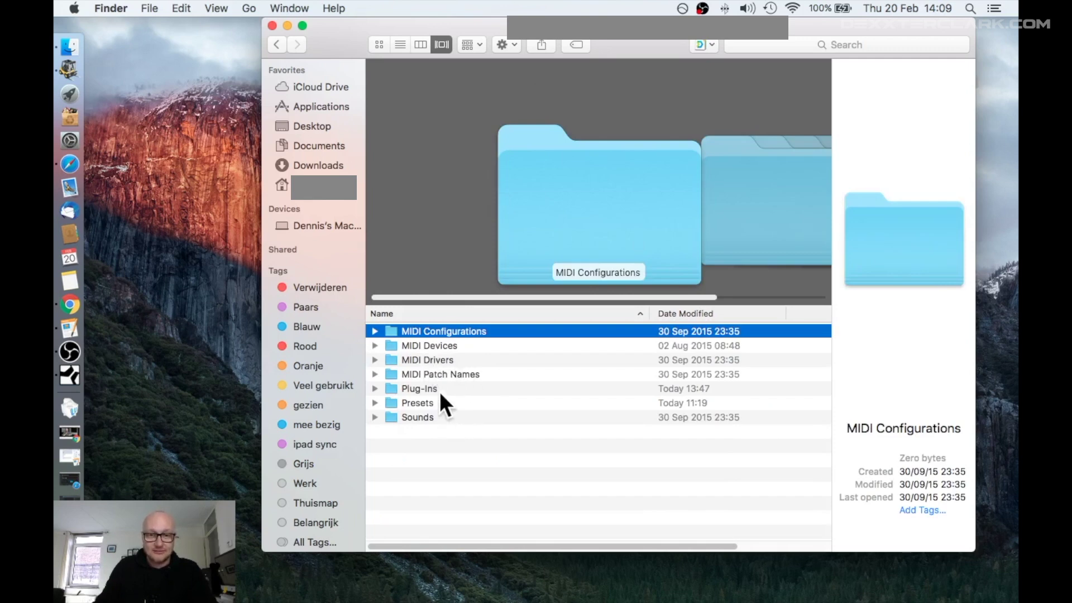
double_click(437, 386)
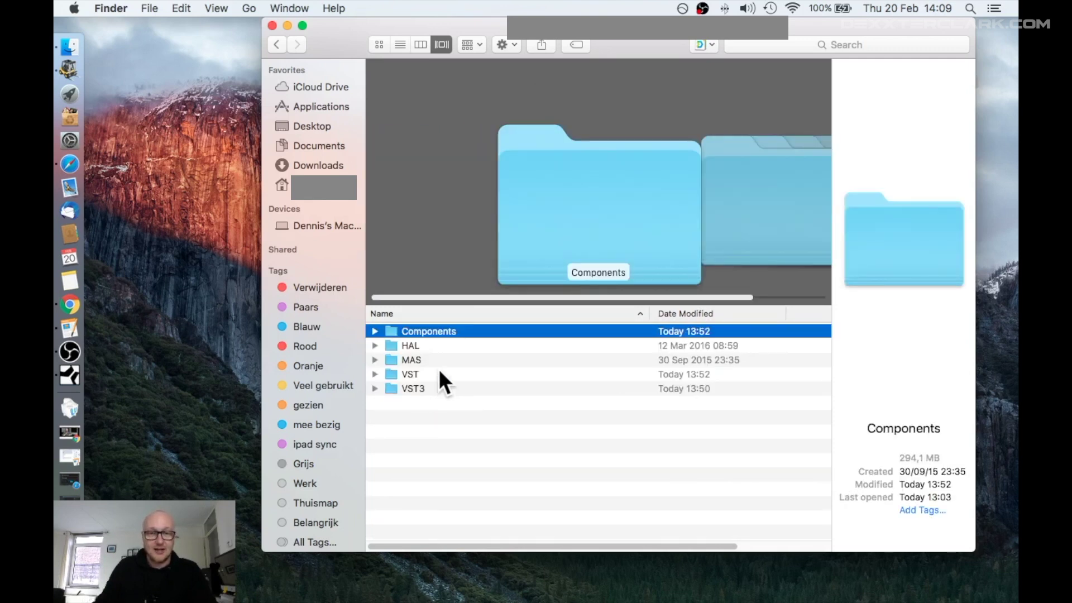
click(408, 373)
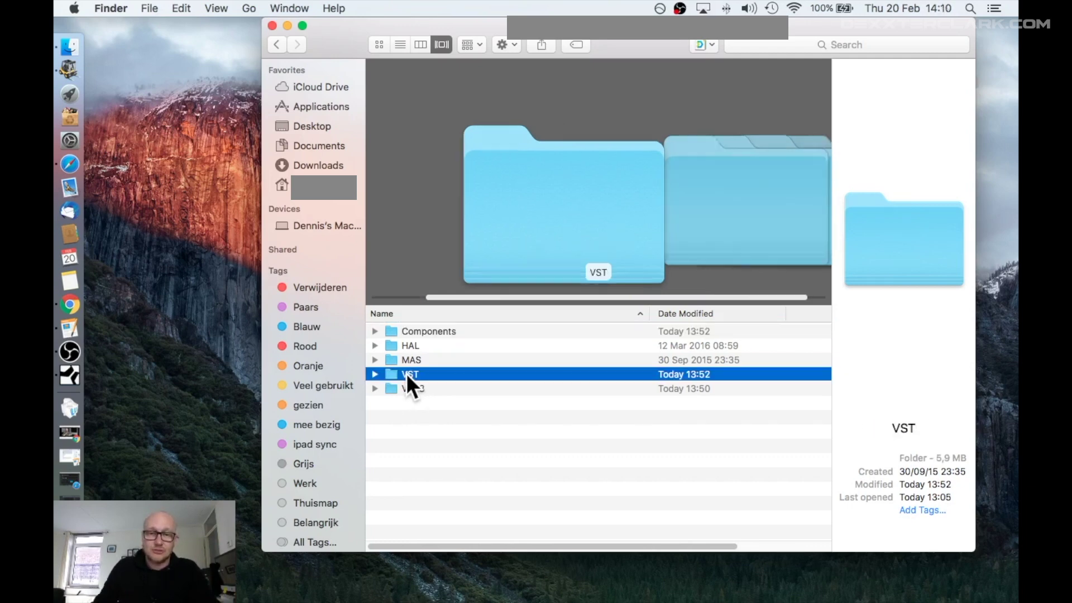
double_click(406, 373)
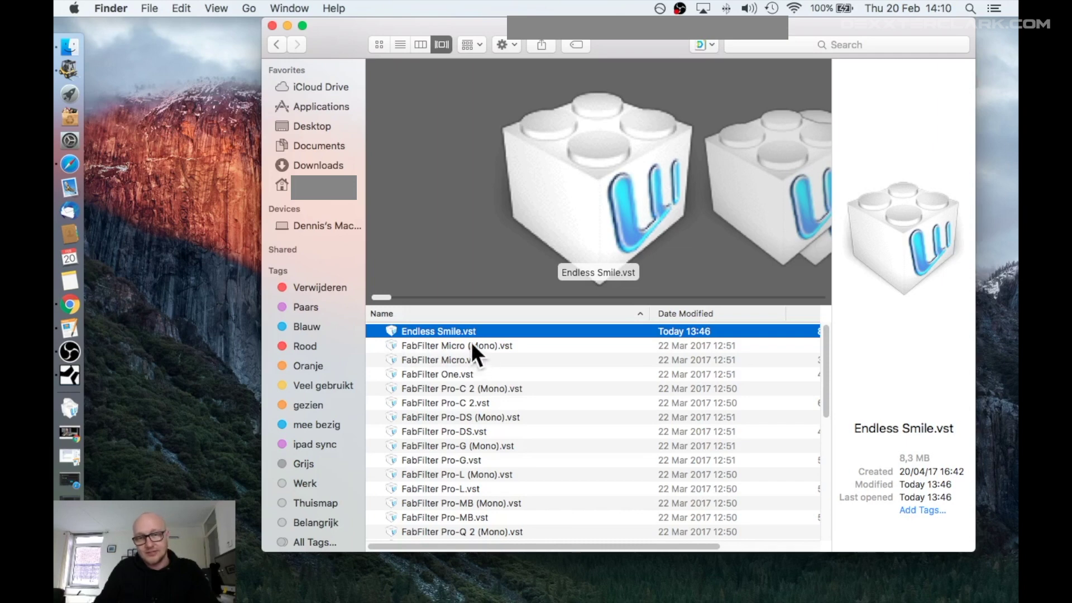
Step: Paste Kairatune.vst into the VST folder, authorise the change with the account password, and select the pasted file in the list
click(381, 363)
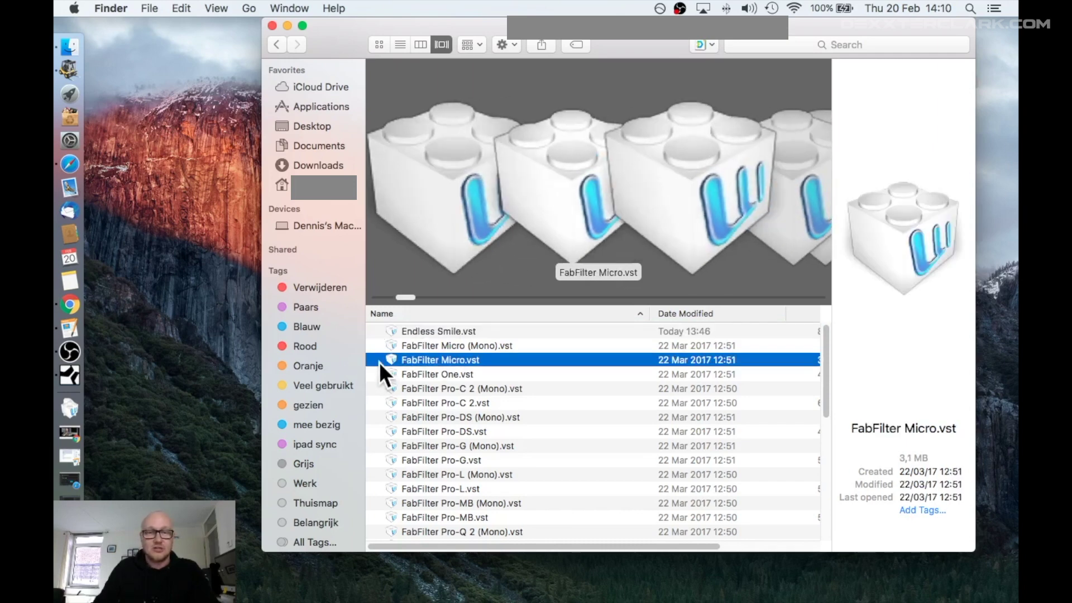
right_click(382, 373)
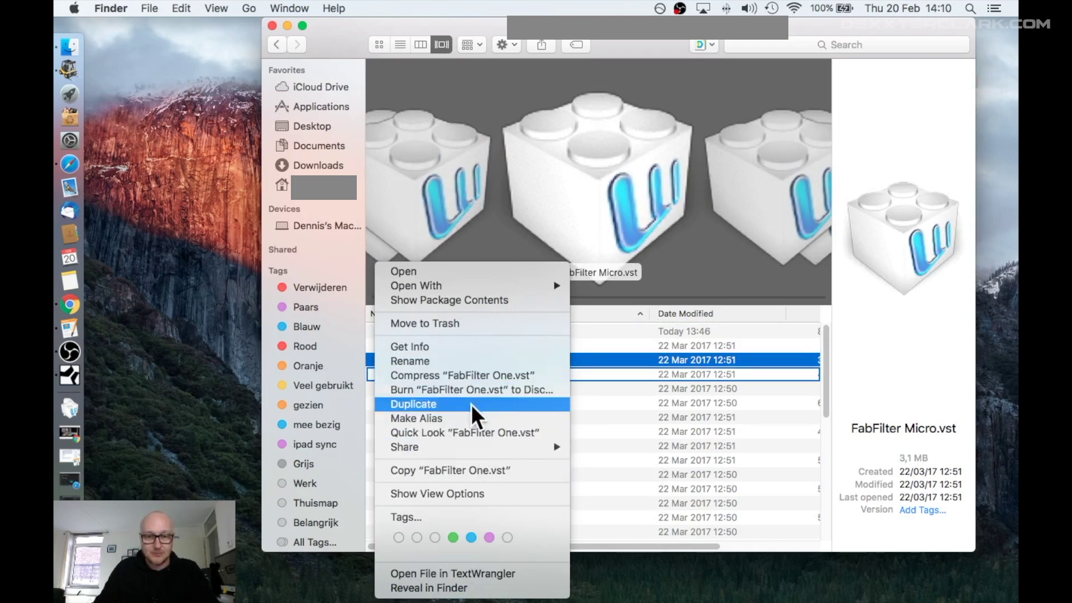
click(706, 416)
click(175, 8)
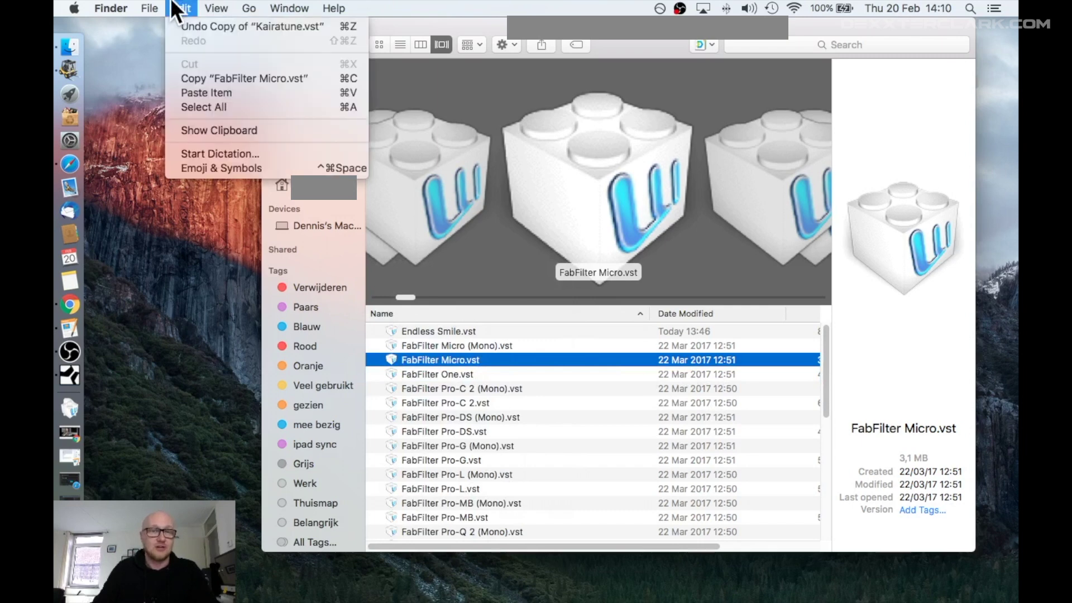
click(260, 94)
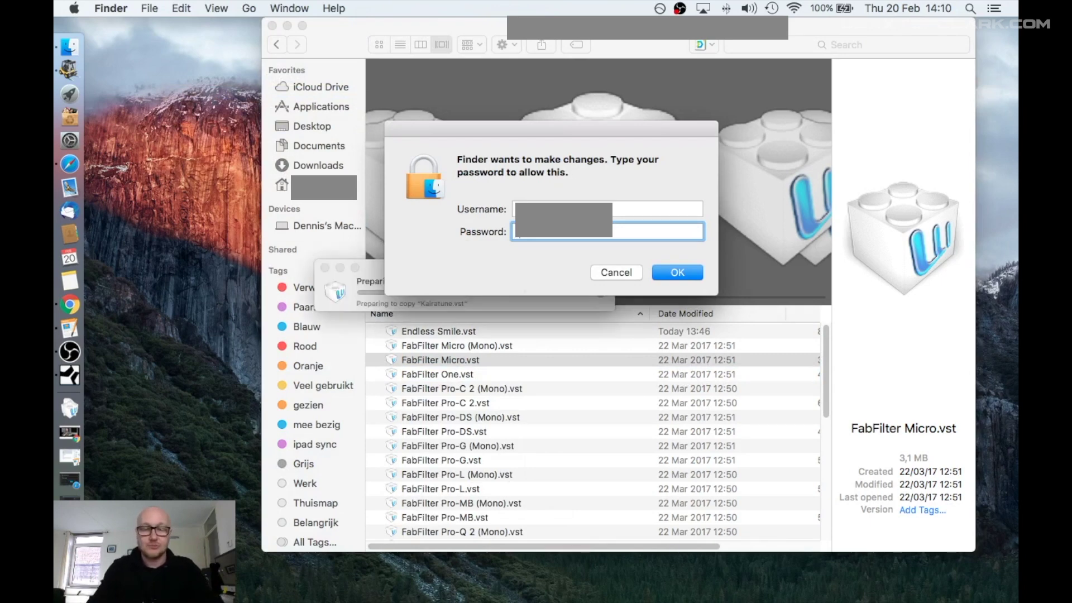
key(Return)
scroll(483, 377, down, 1)
scroll(482, 376, down, 10)
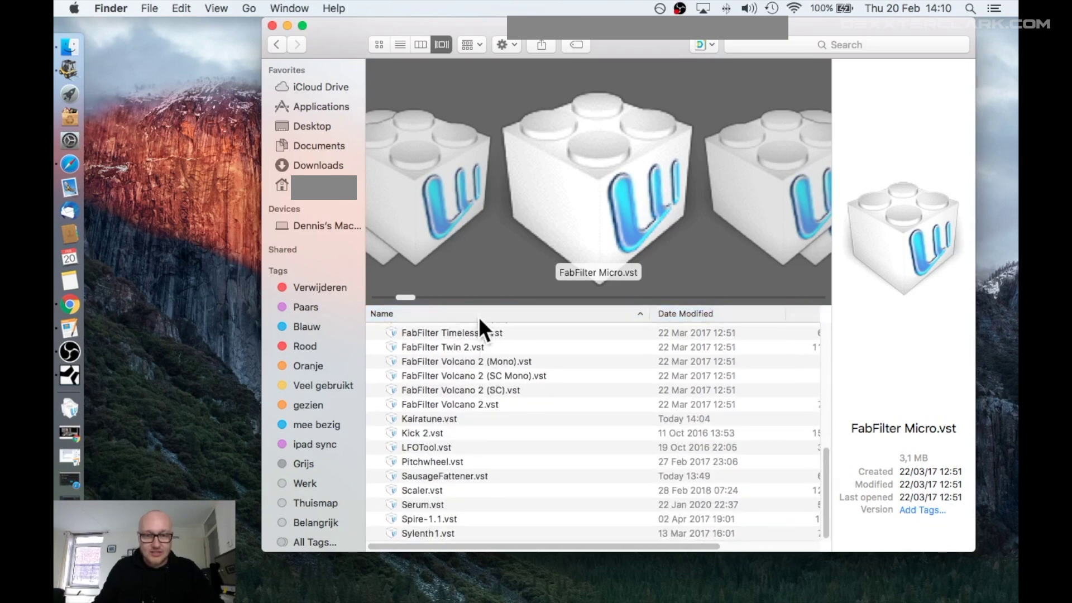
click(481, 417)
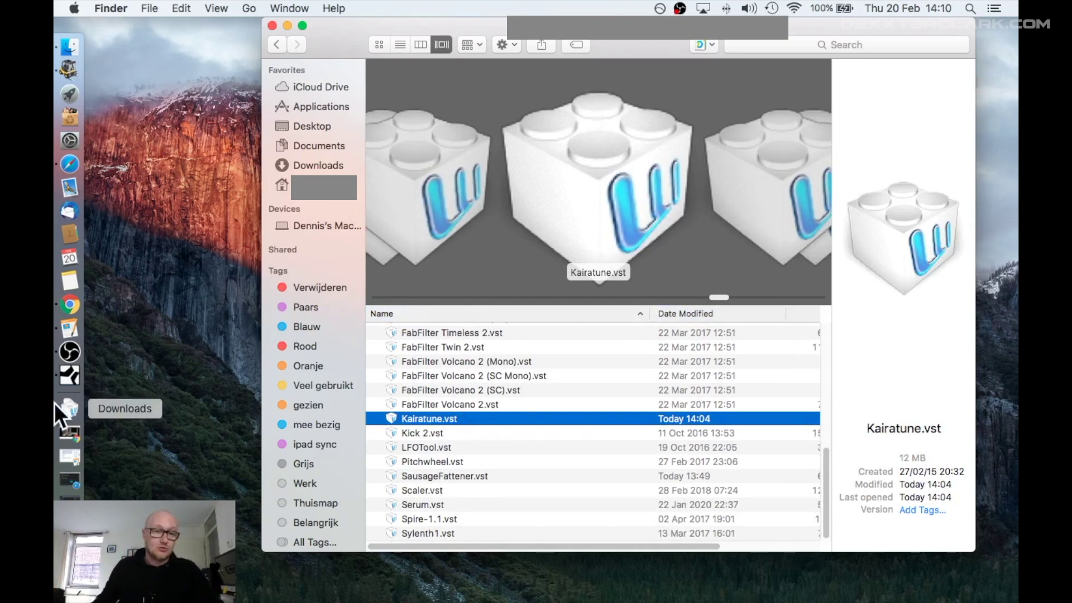
Step: Restart Studio One and add the Kairatune instrument from the Futucraft folder to a new track
right_click(72, 374)
click(124, 384)
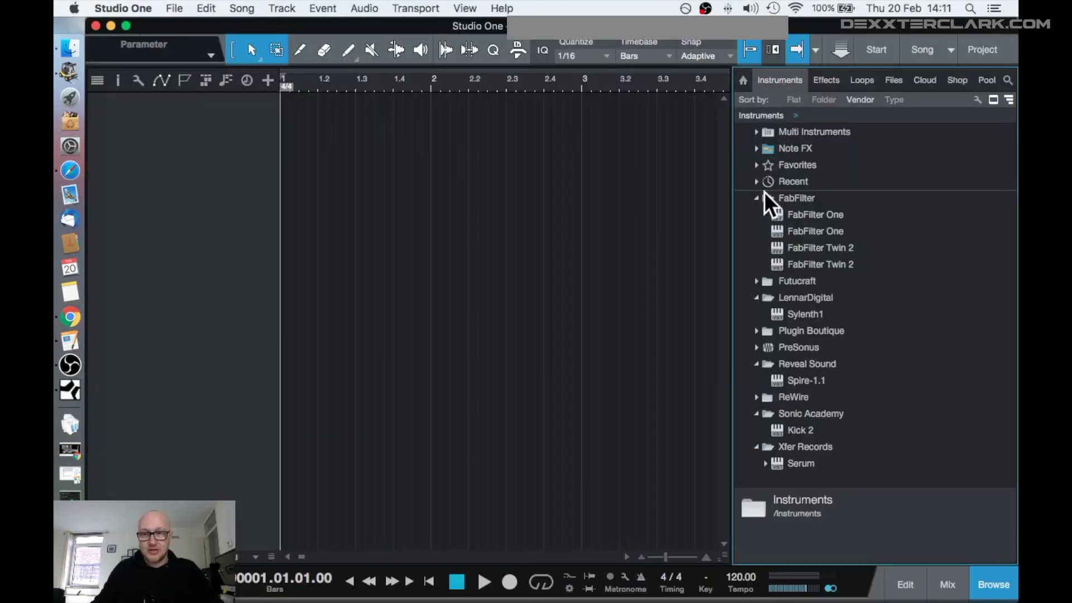
click(757, 198)
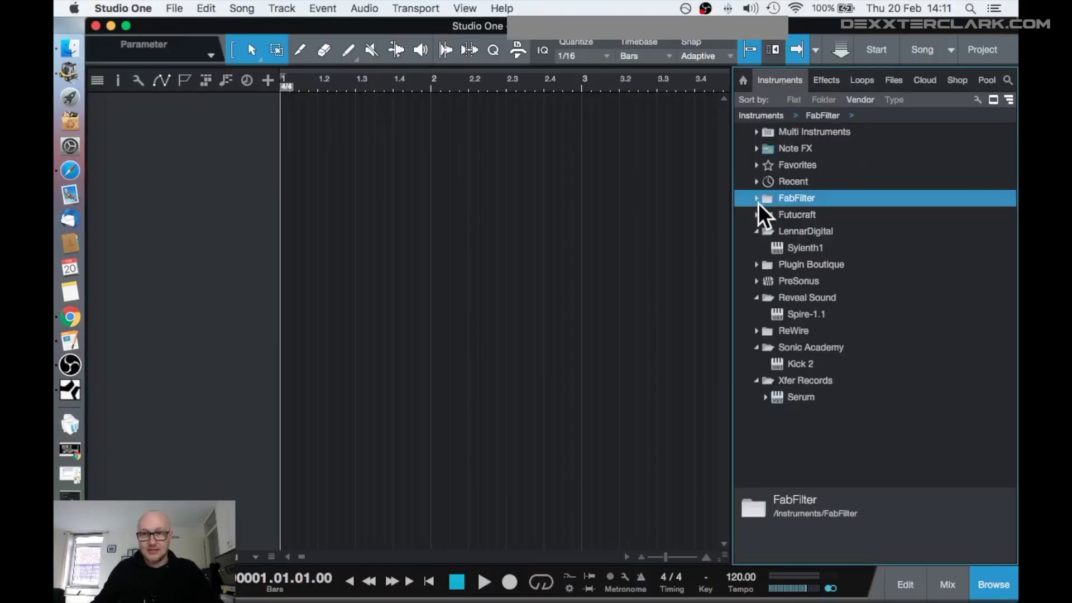
click(756, 216)
click(810, 267)
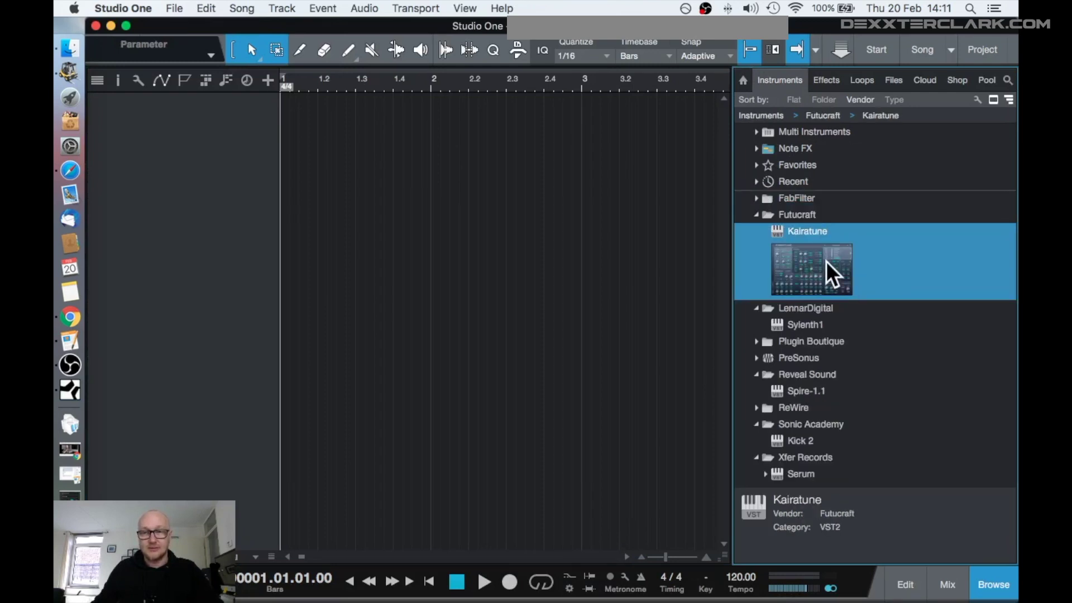
drag(832, 273, 209, 122)
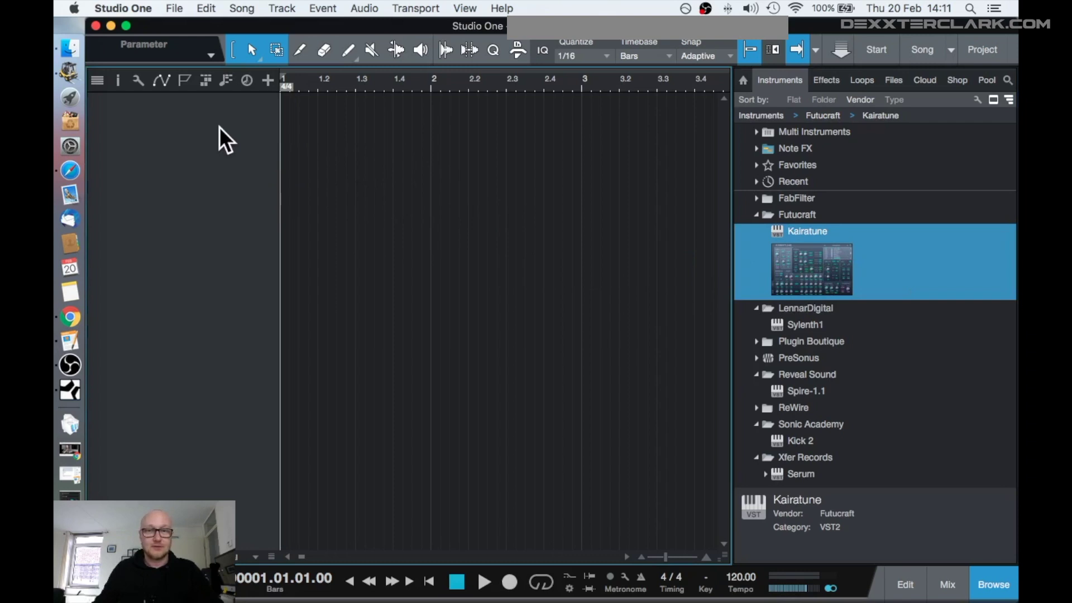